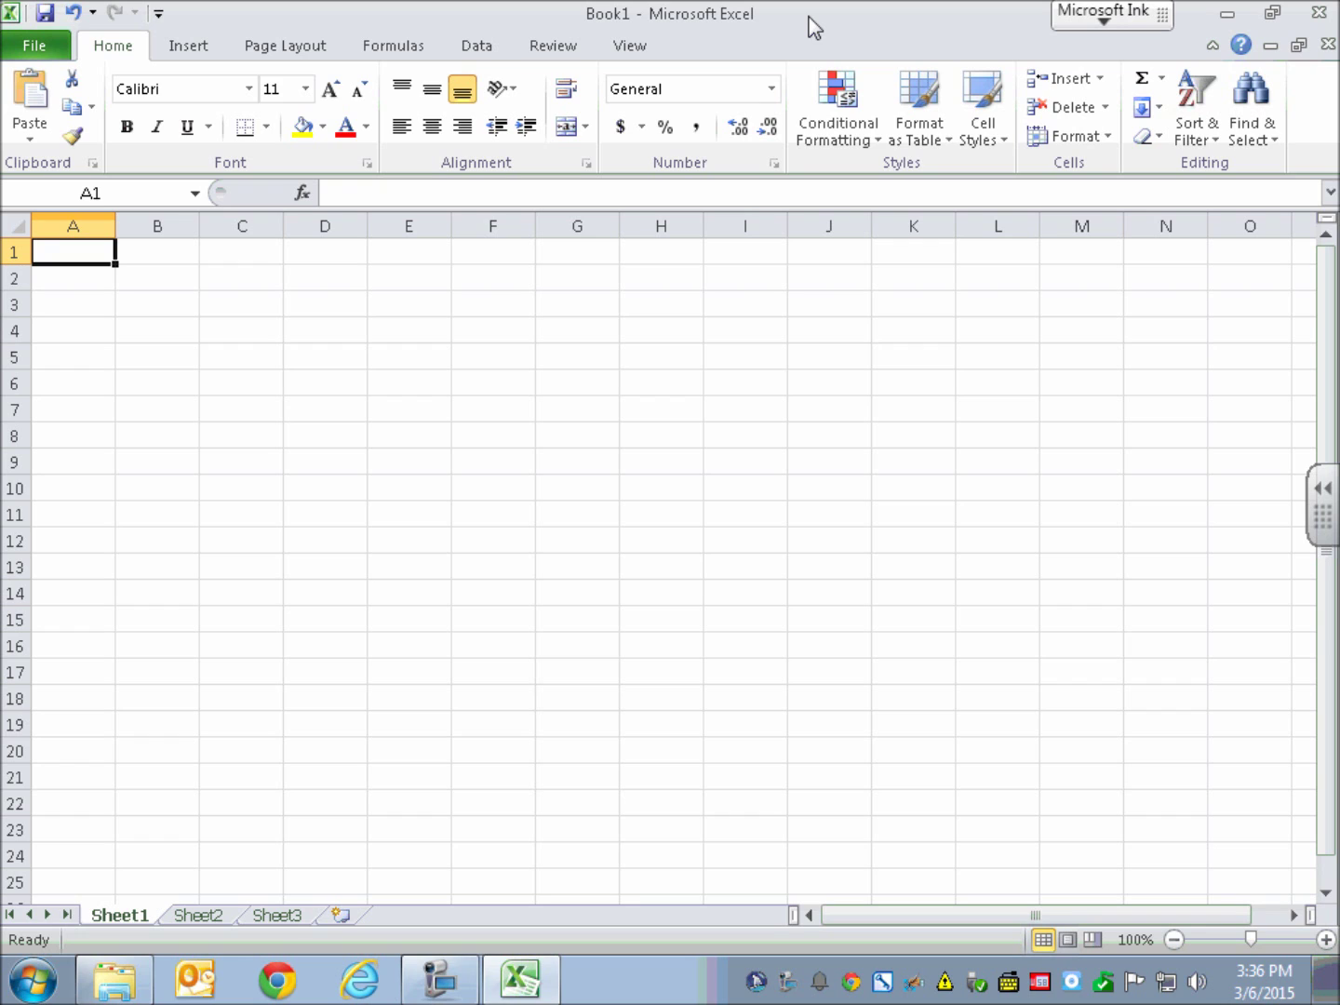
Move the selection across to column C and down to A3, then back to A1
key(Right)
key(Right)
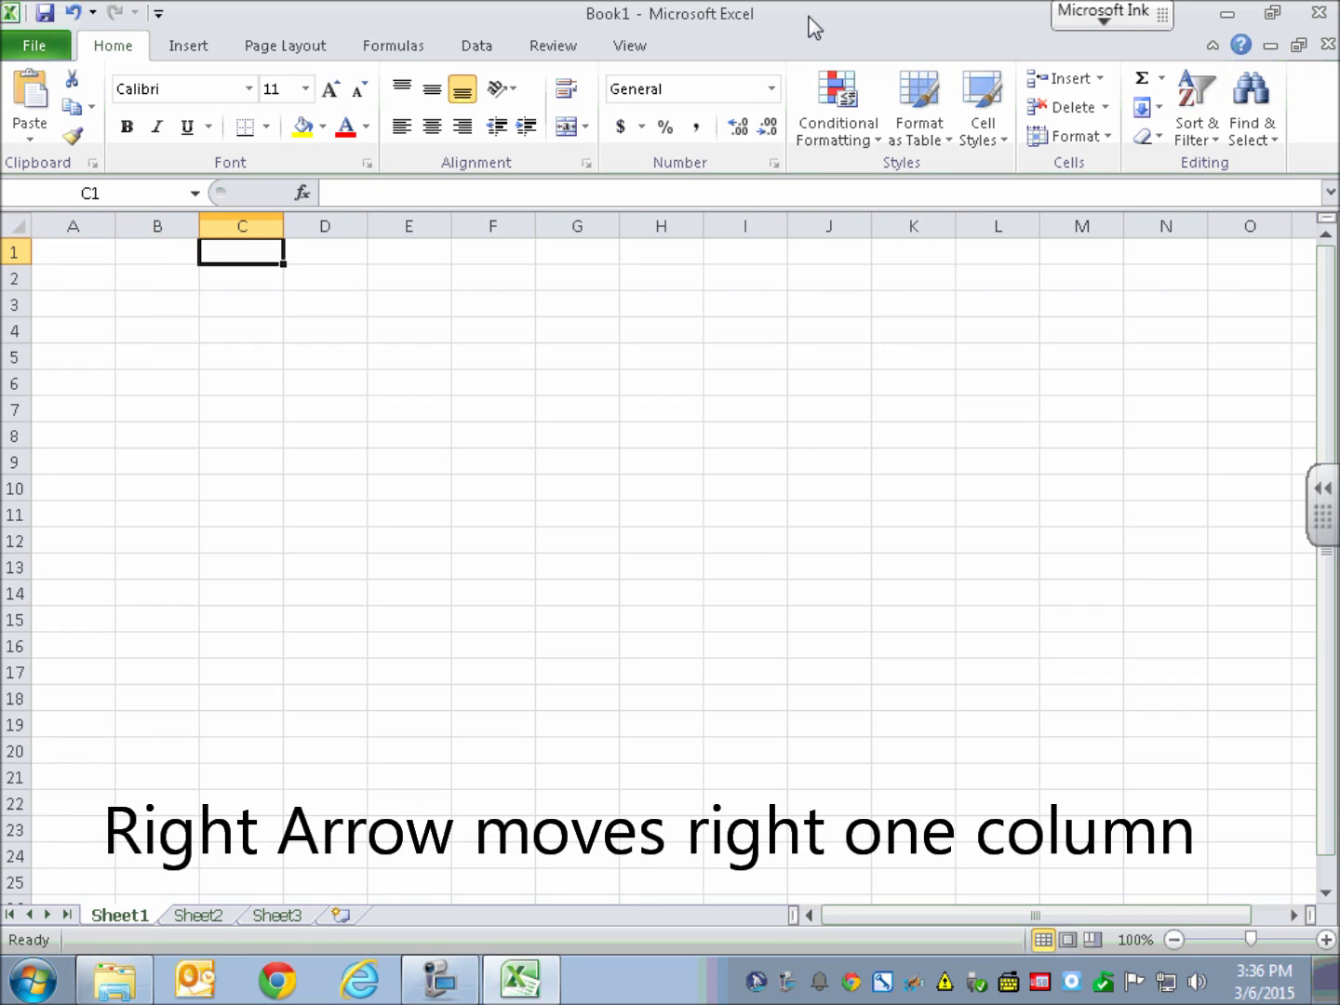
key(Right)
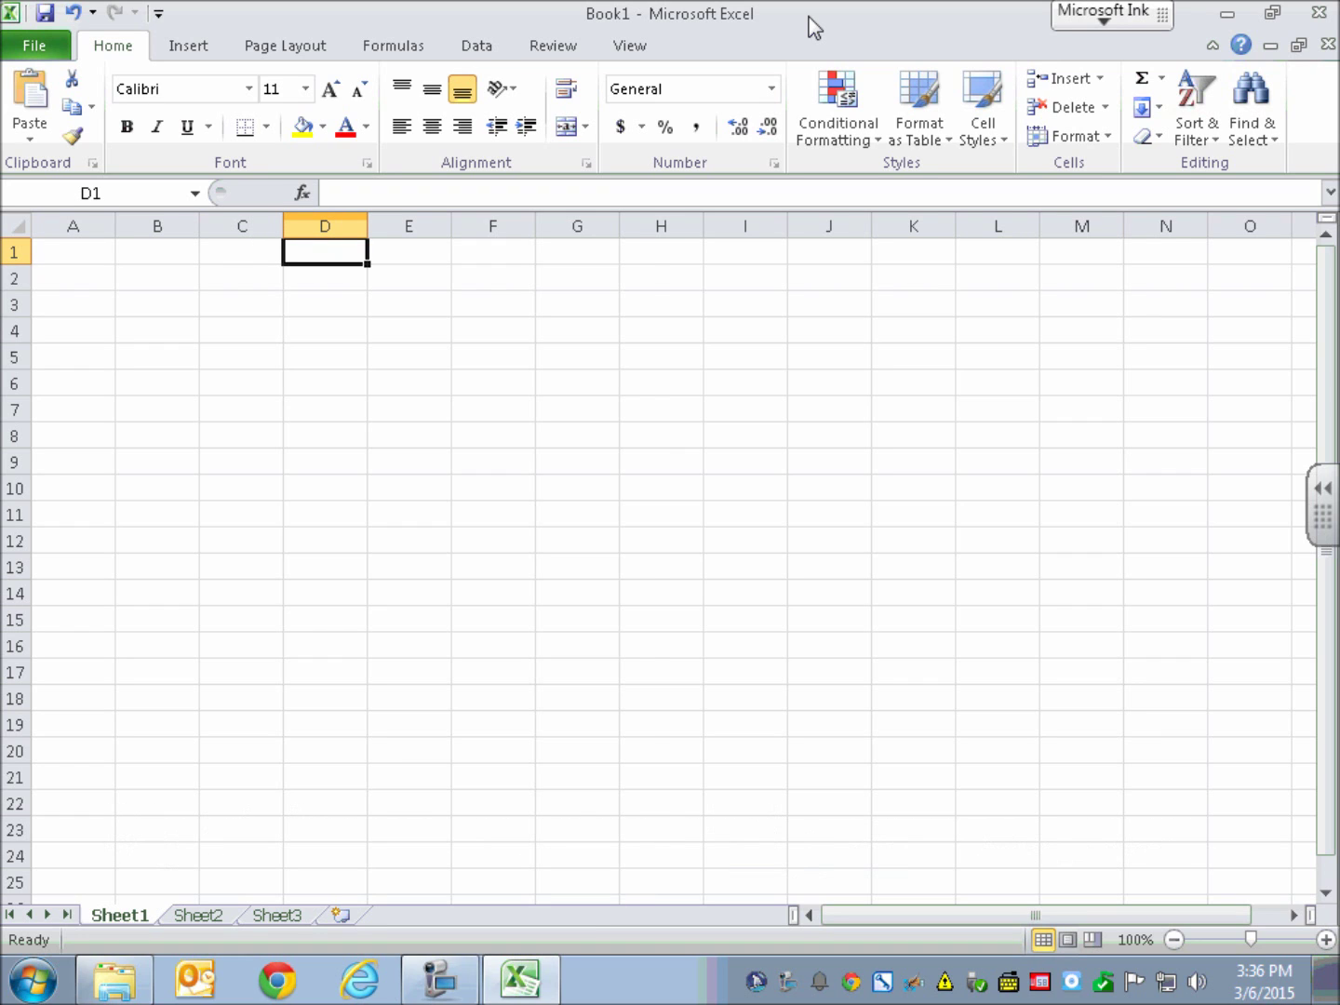
key(Left)
key(Left)
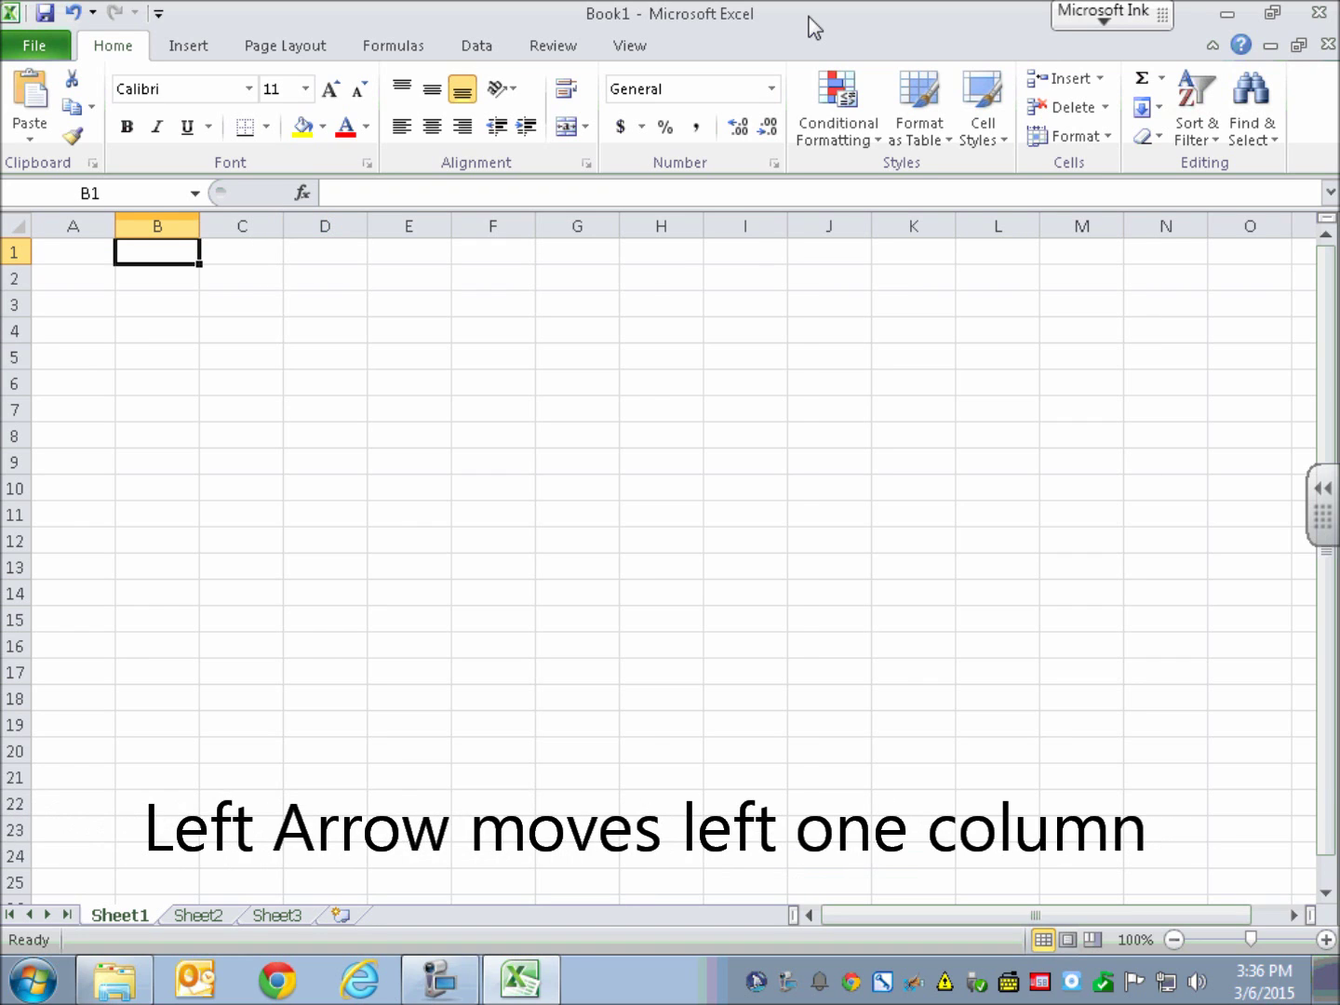
key(Left)
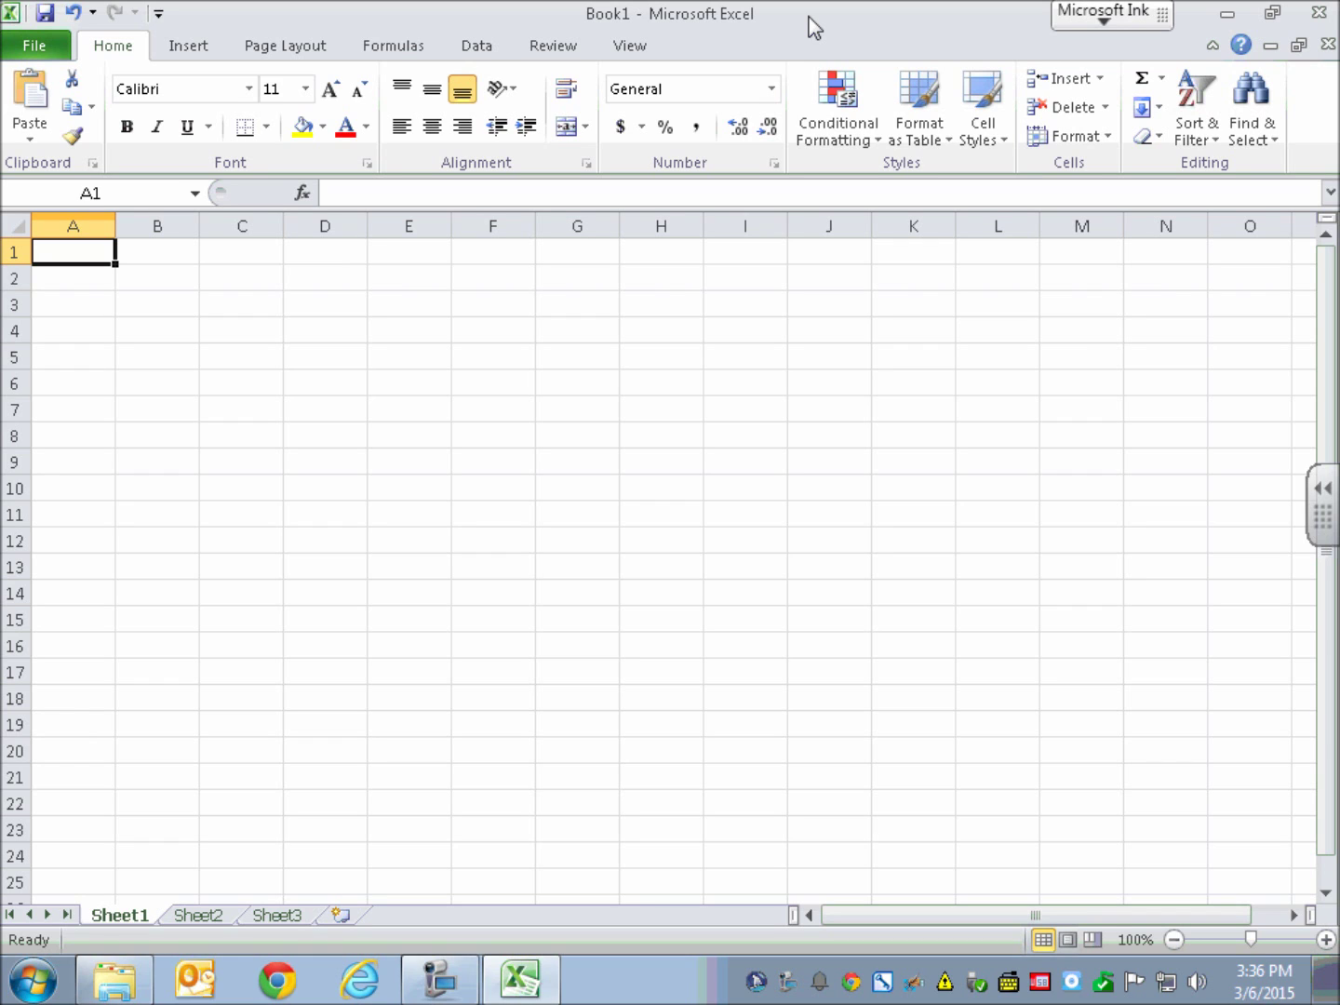
key(Return)
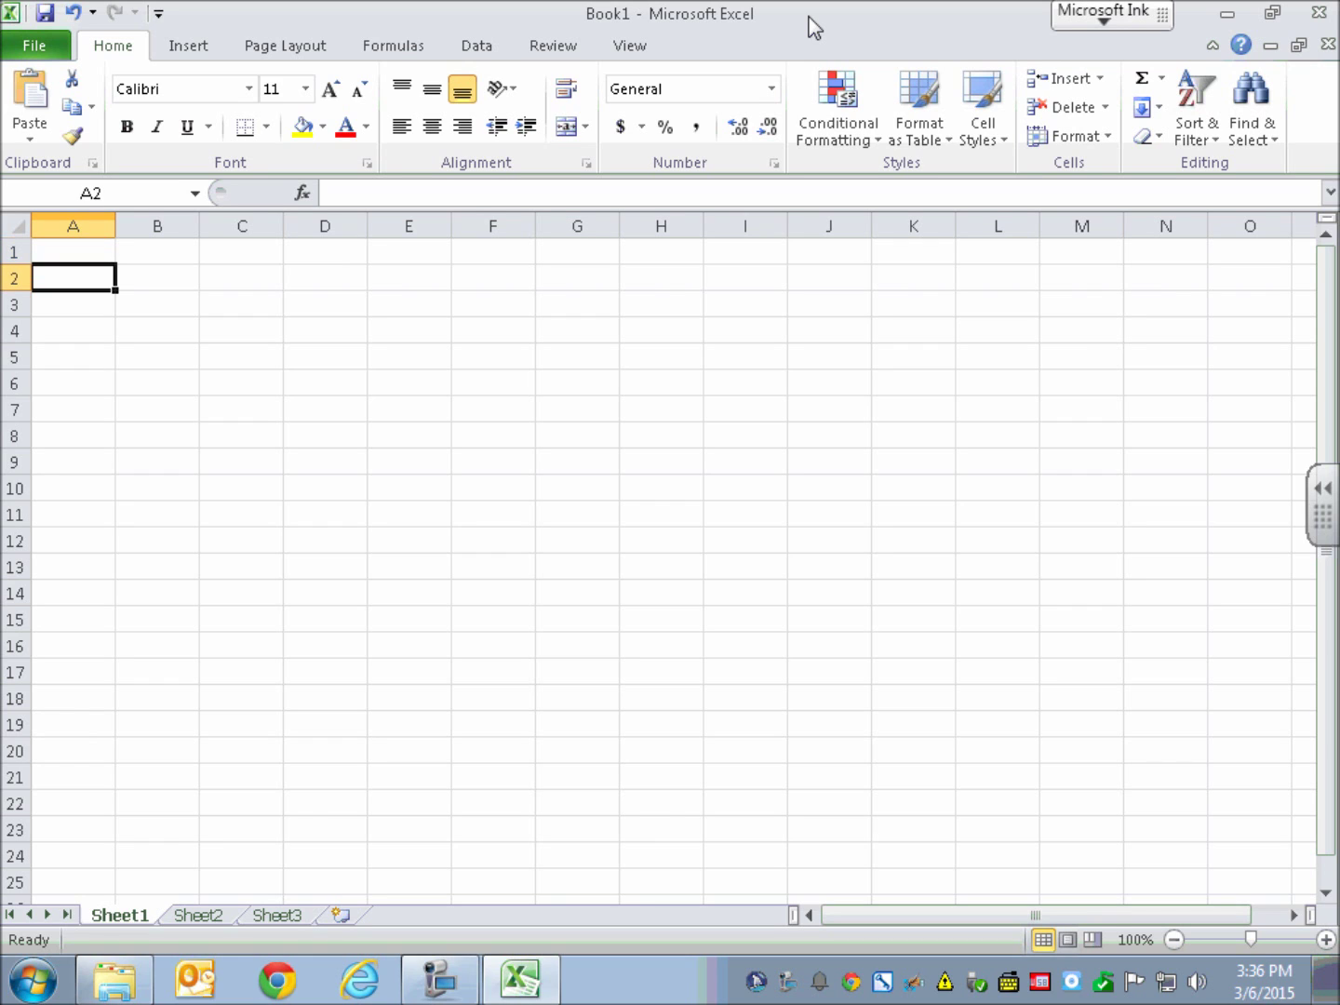
key(Return)
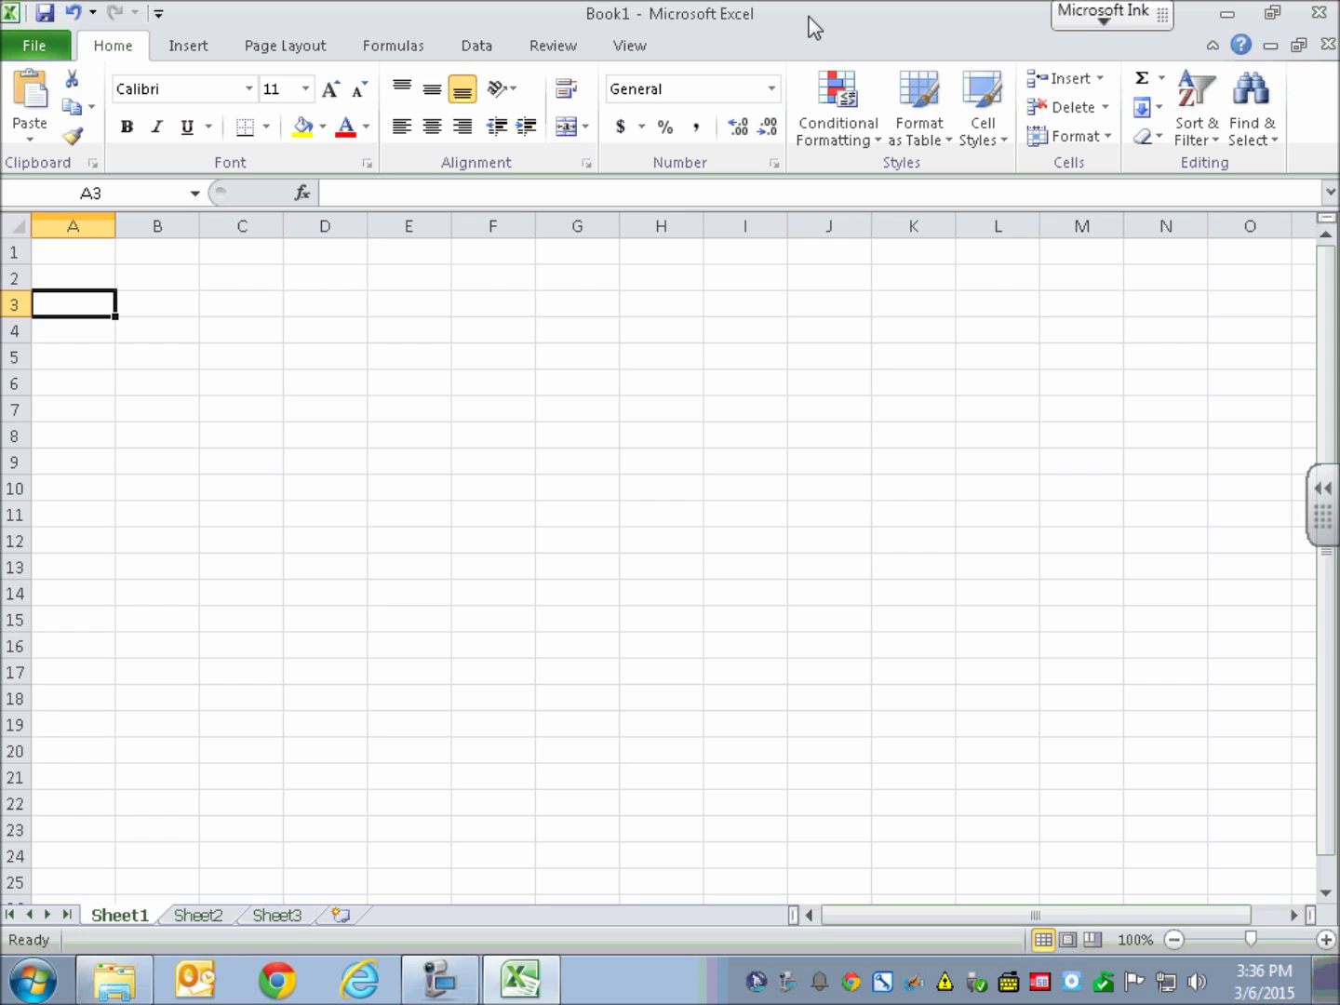
key(Up)
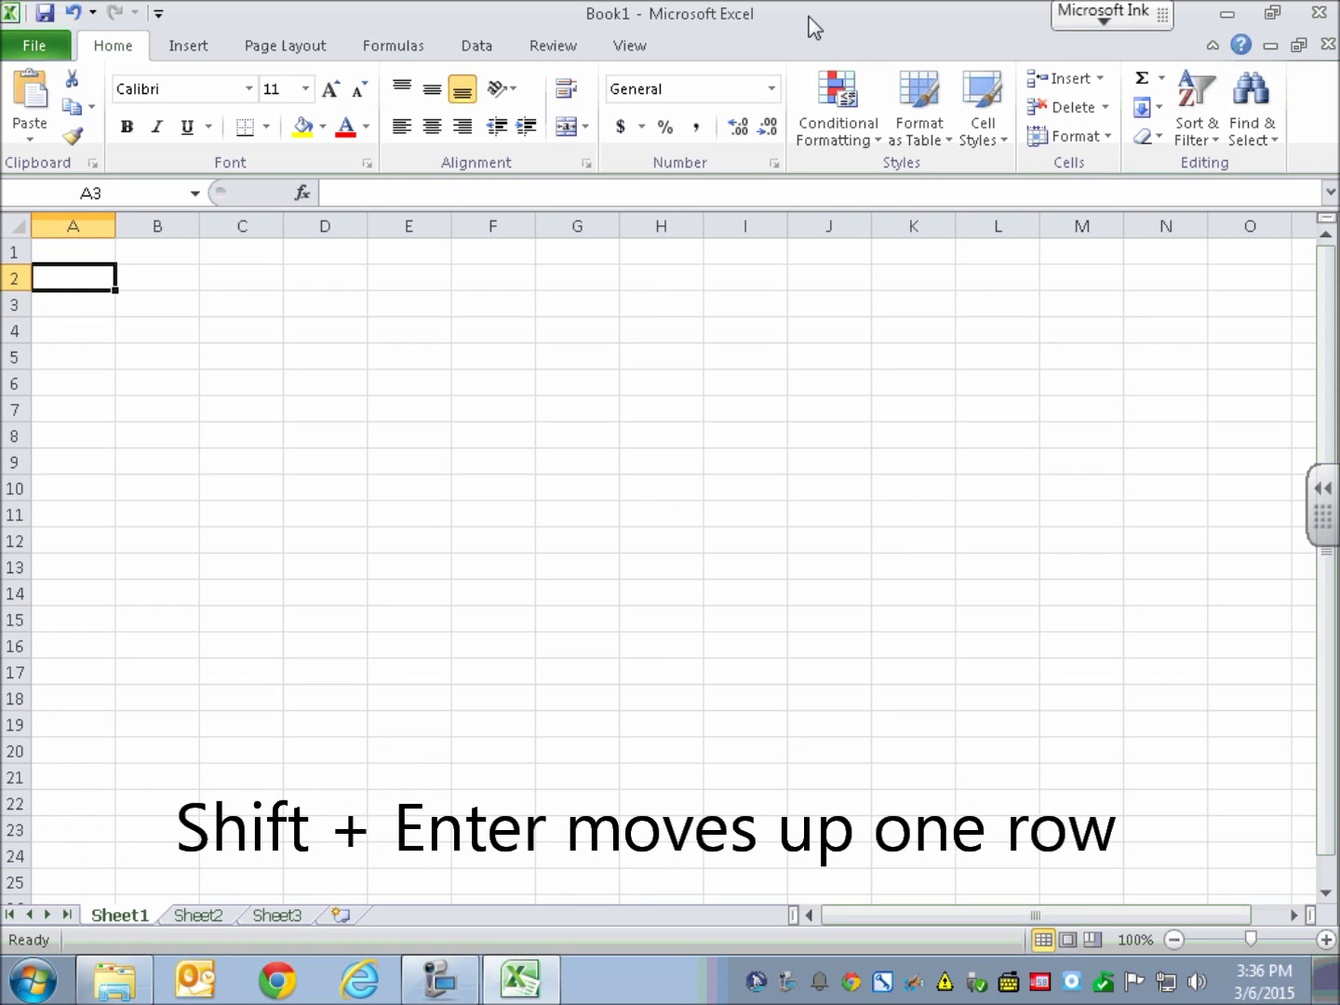
key(shift+Return)
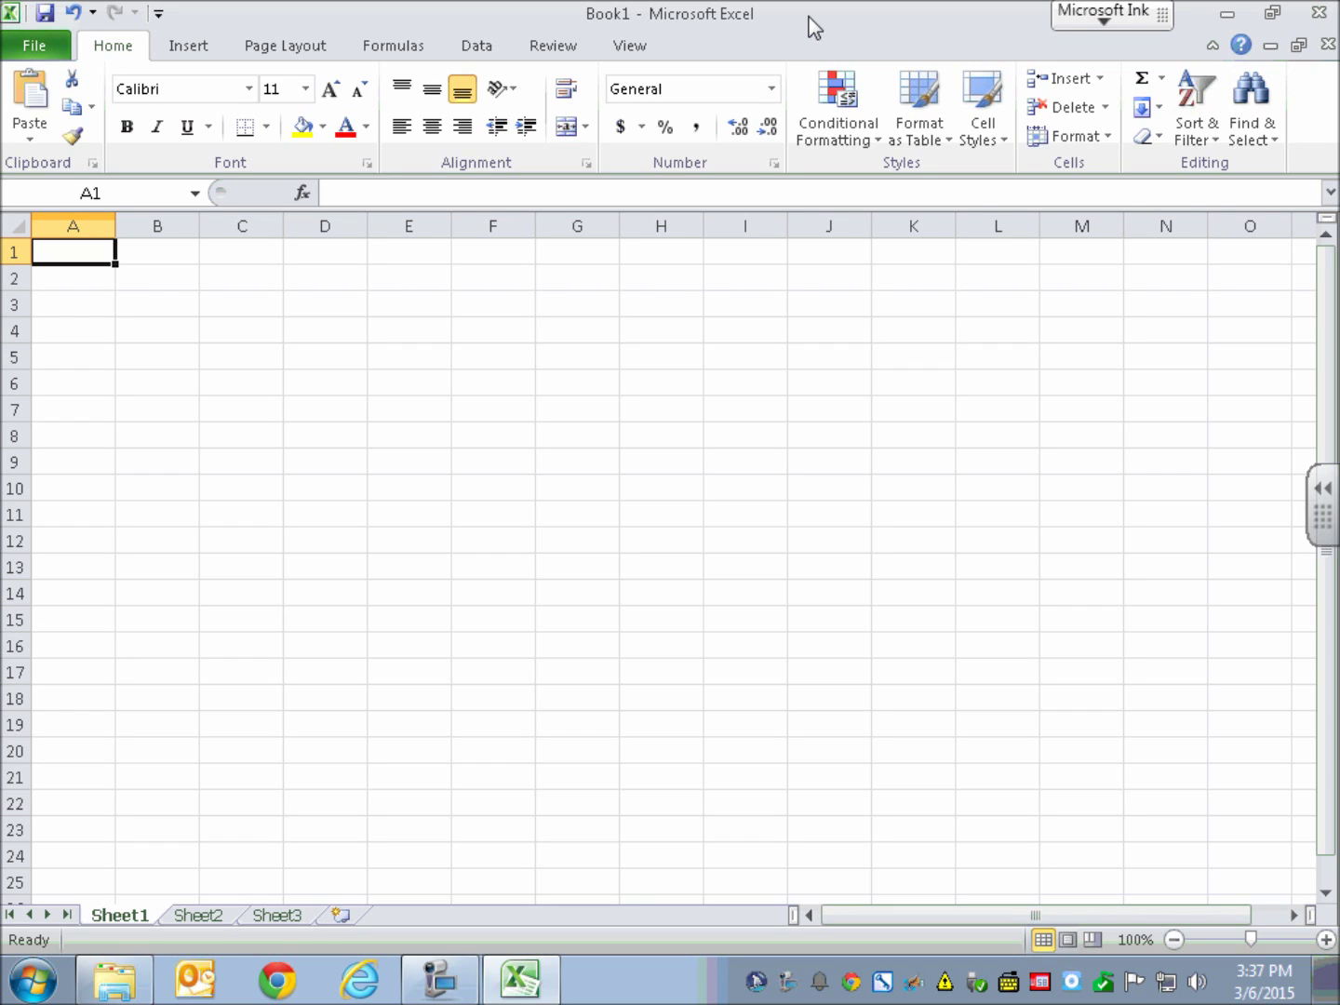
Jump across column screens to AS, to the last row and to column XFD, returning to A1 each time
key(alt+Page_Down)
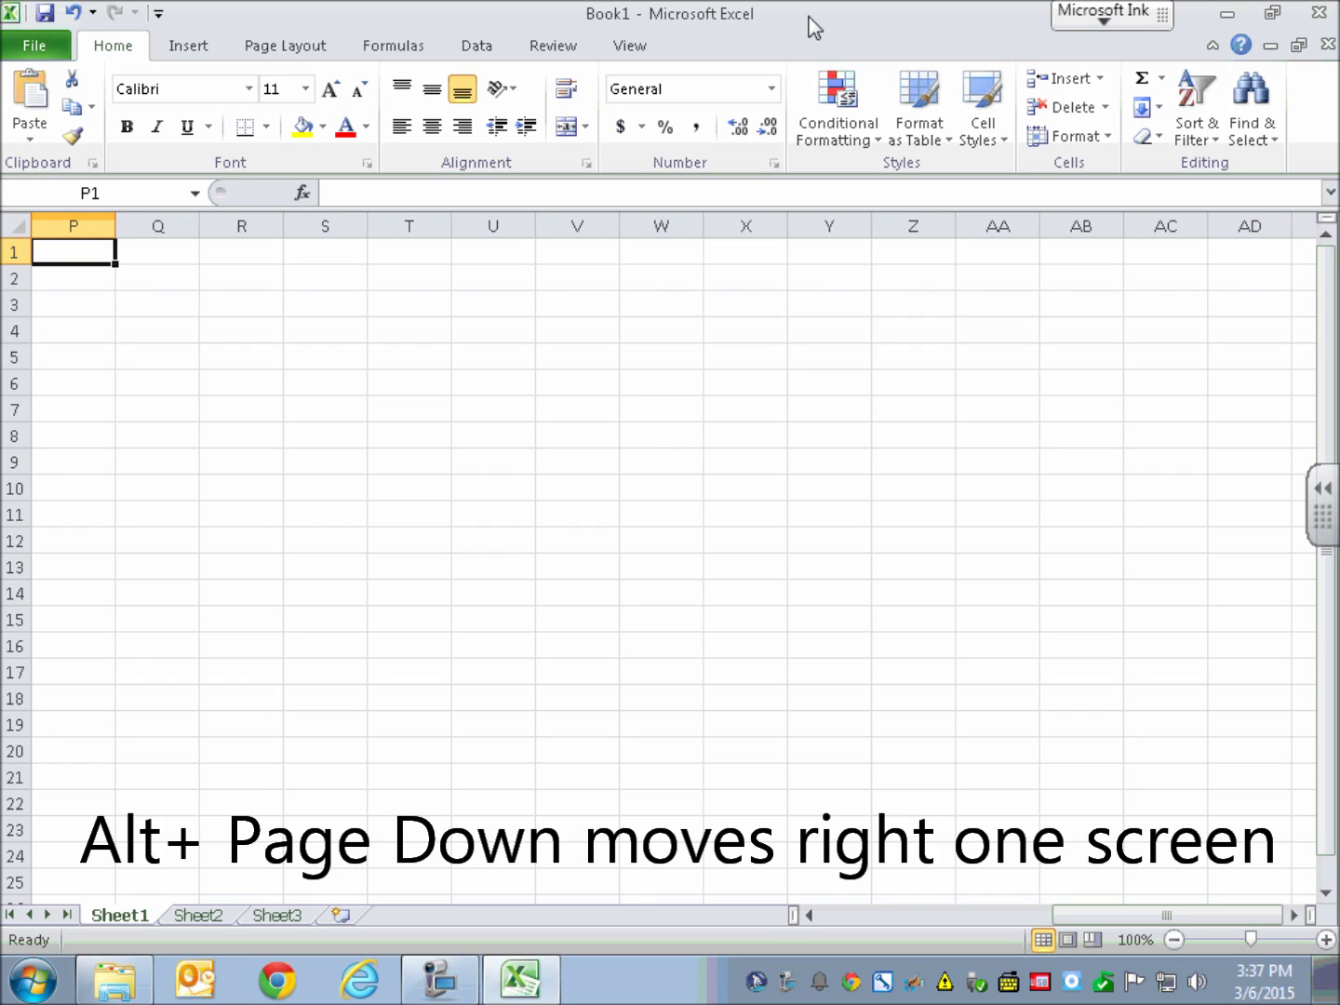
key(alt+Page_Down)
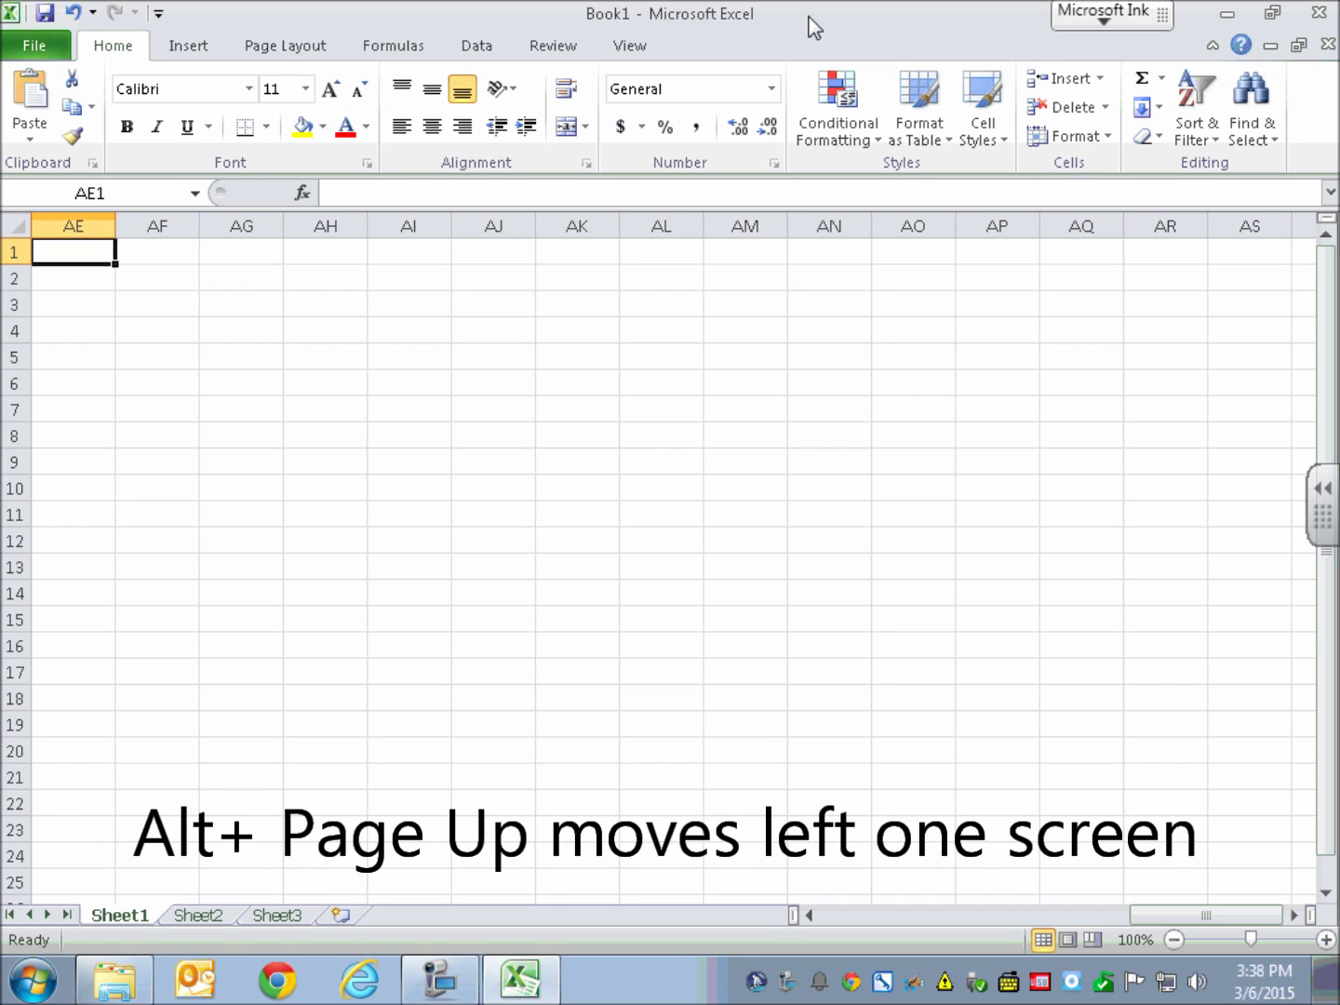
key(alt+Page_Up)
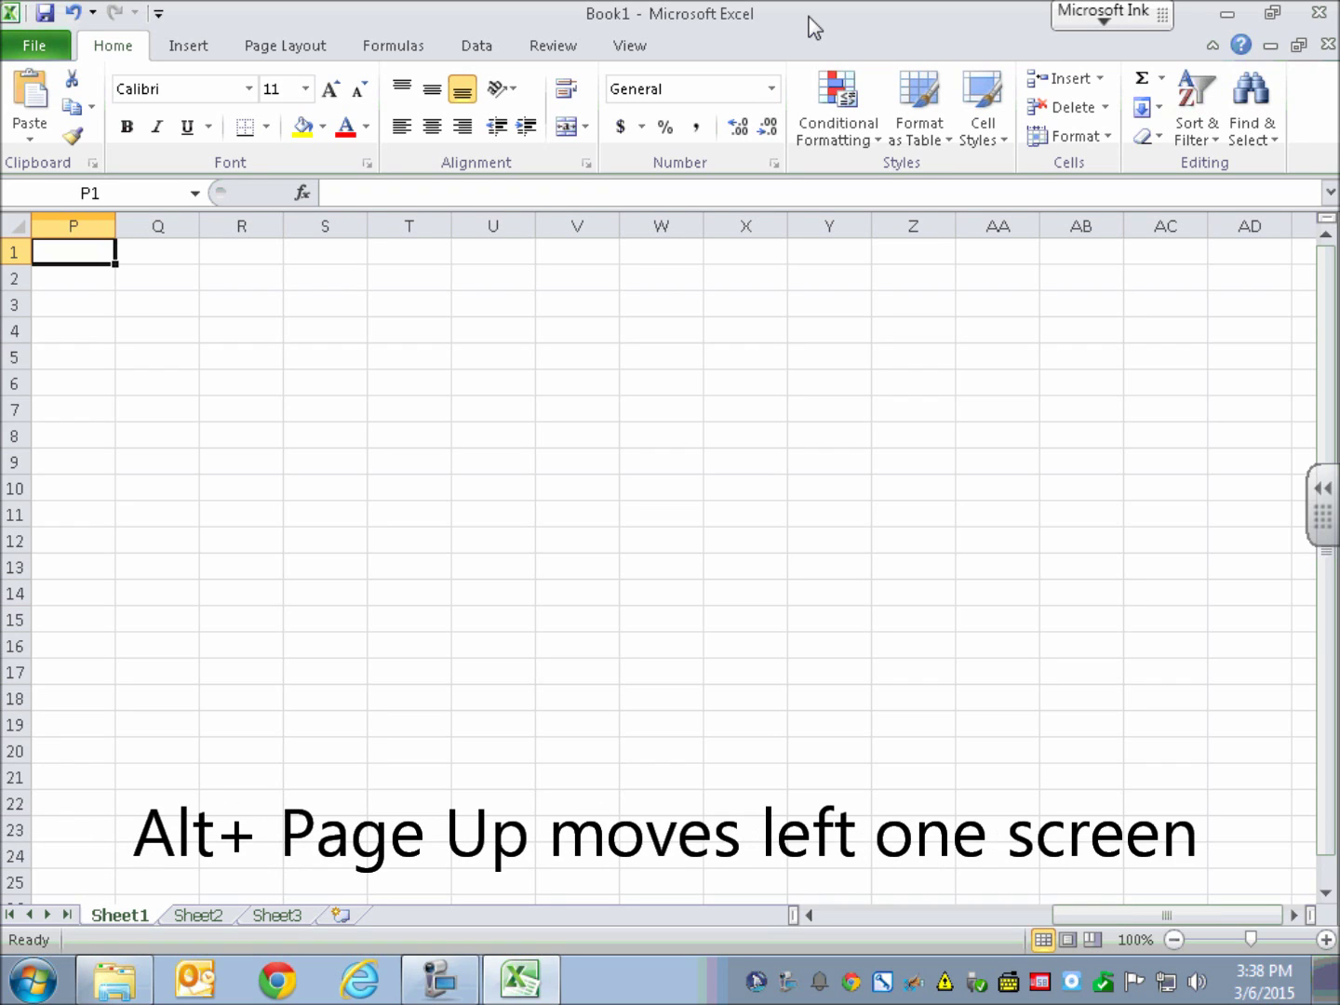
key(alt+Page_Up)
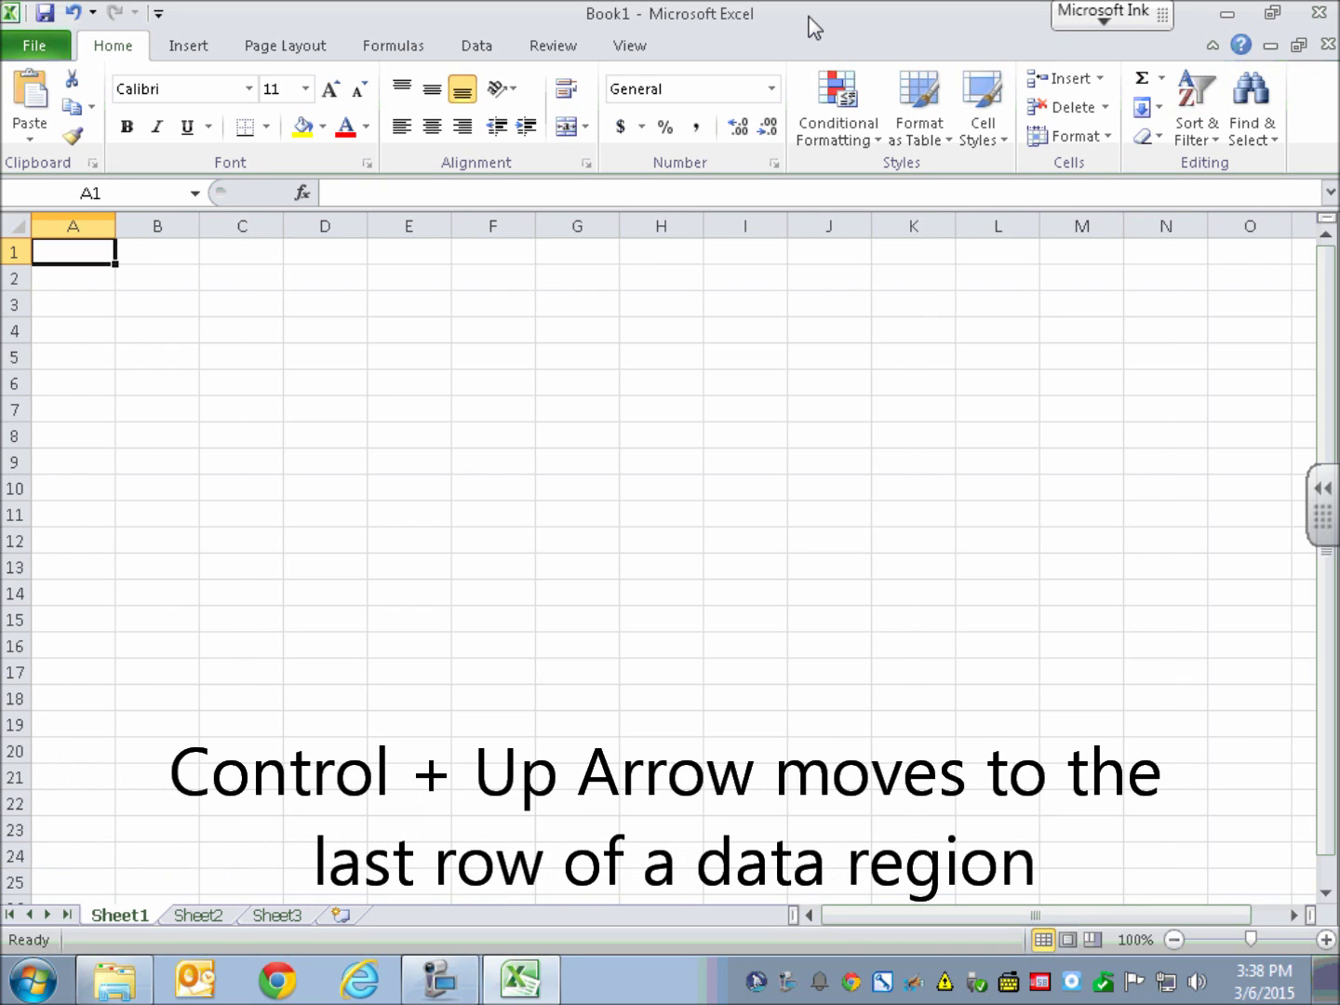
key(ctrl+Down)
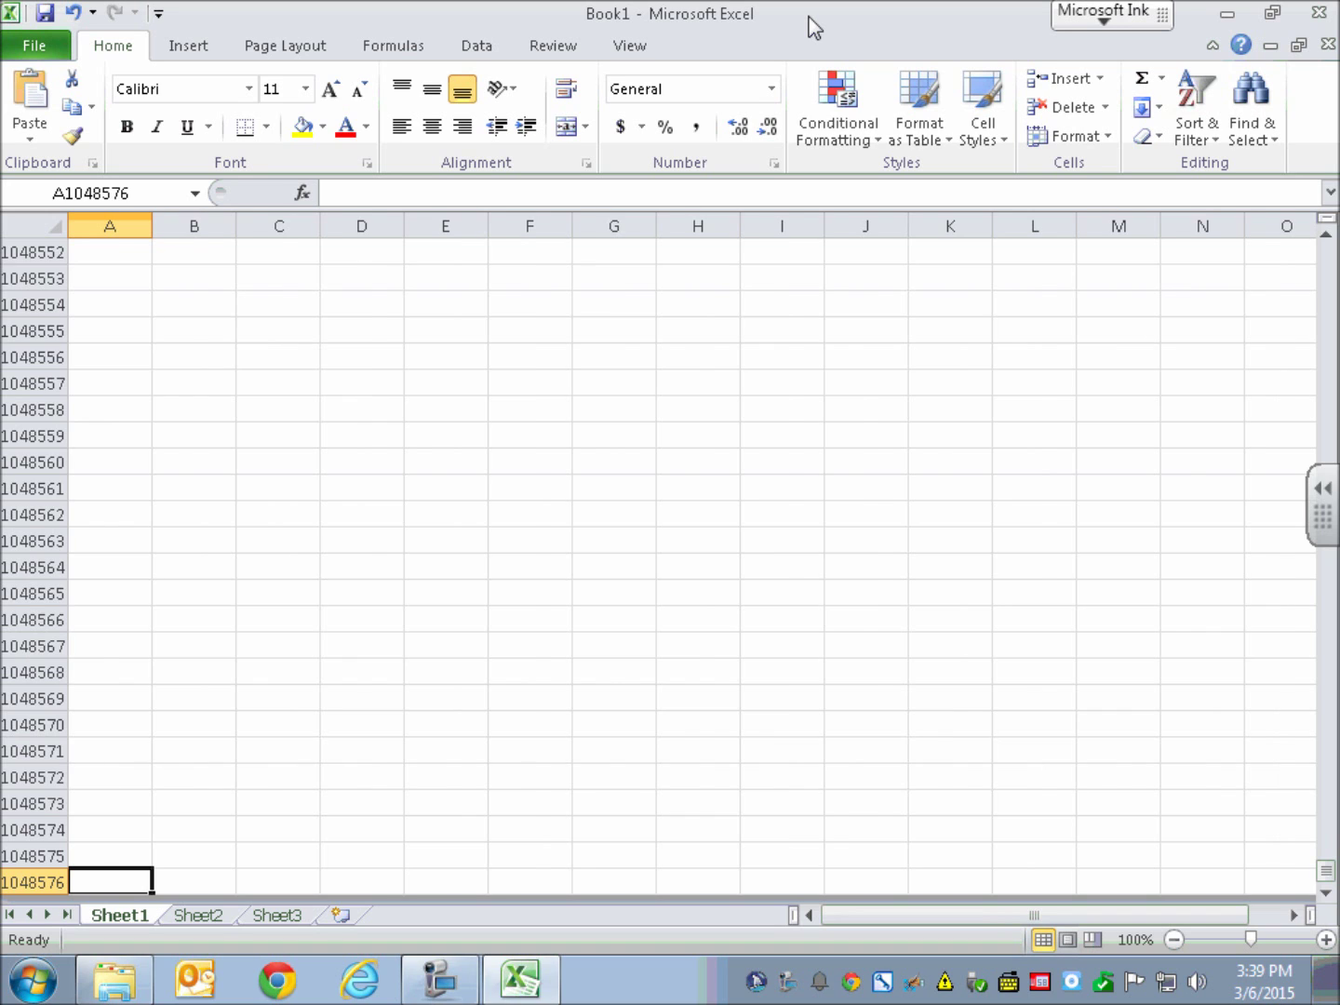
key(ctrl+Up)
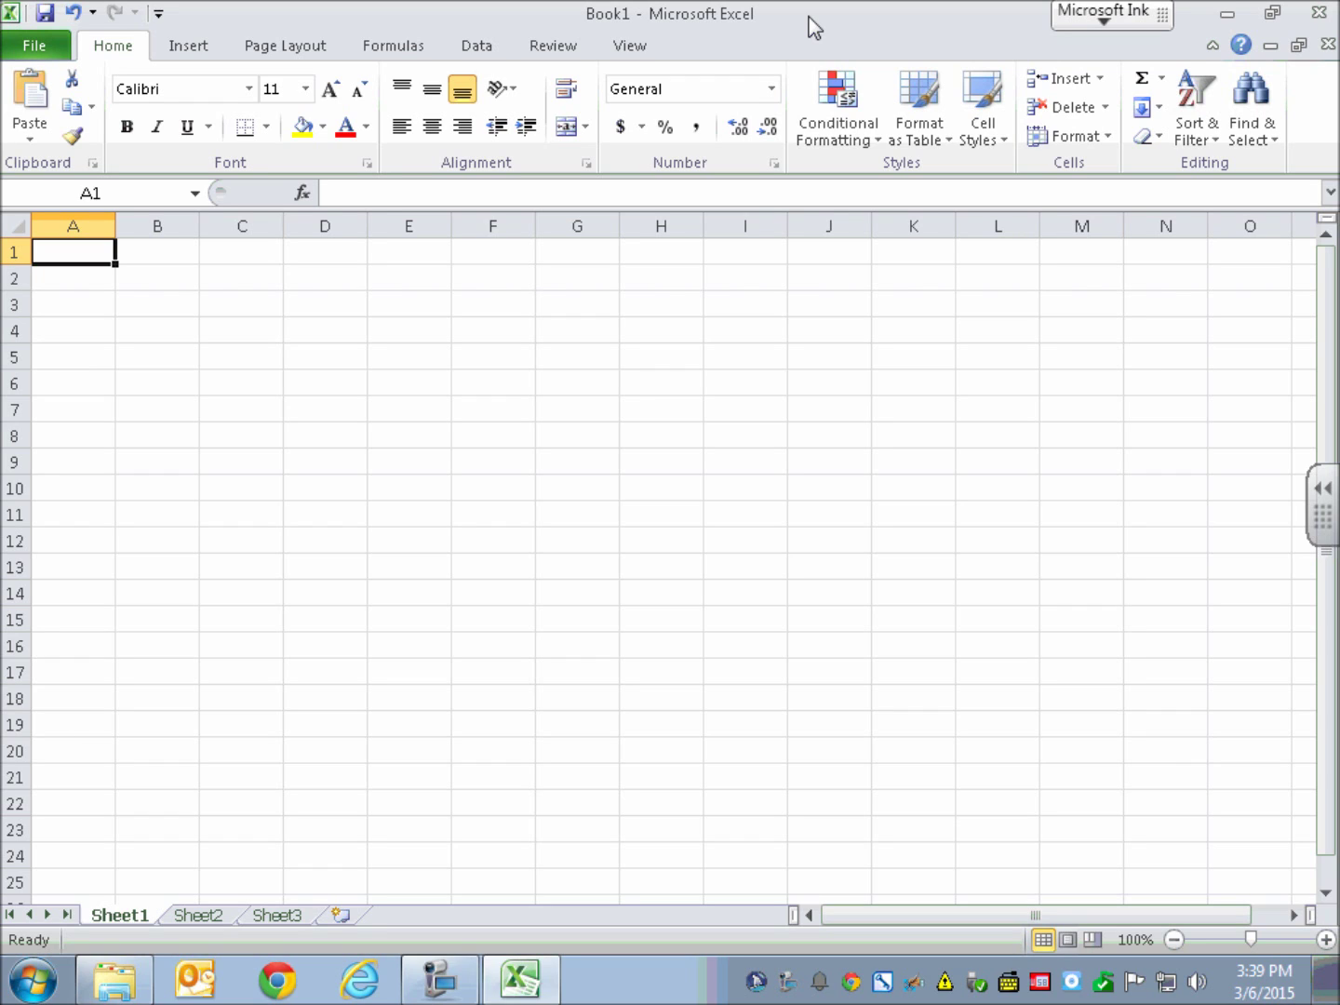
key(ctrl+Right)
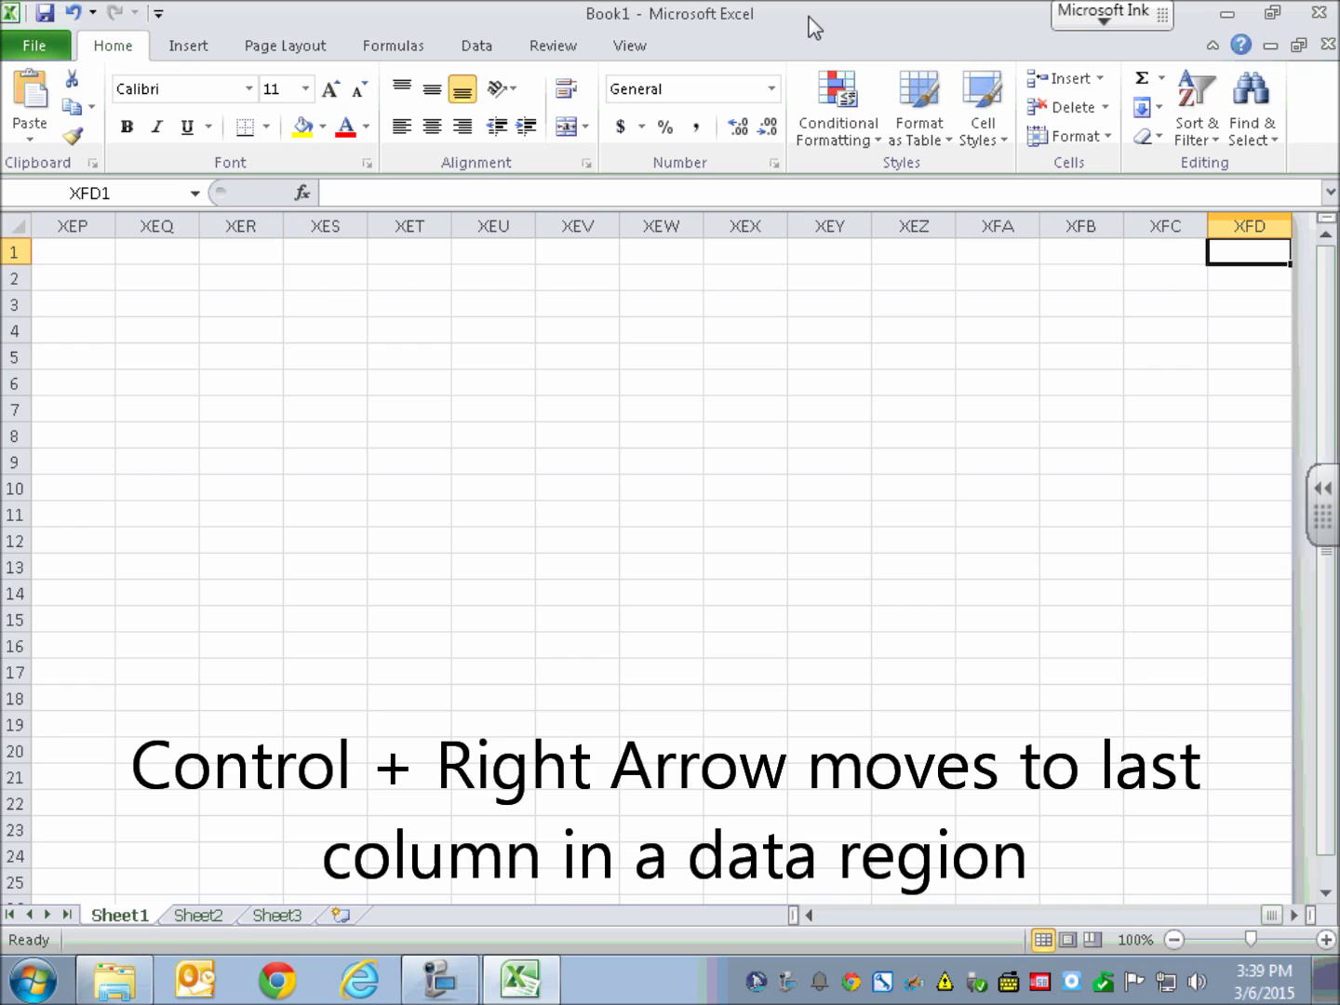
key(ctrl+Left)
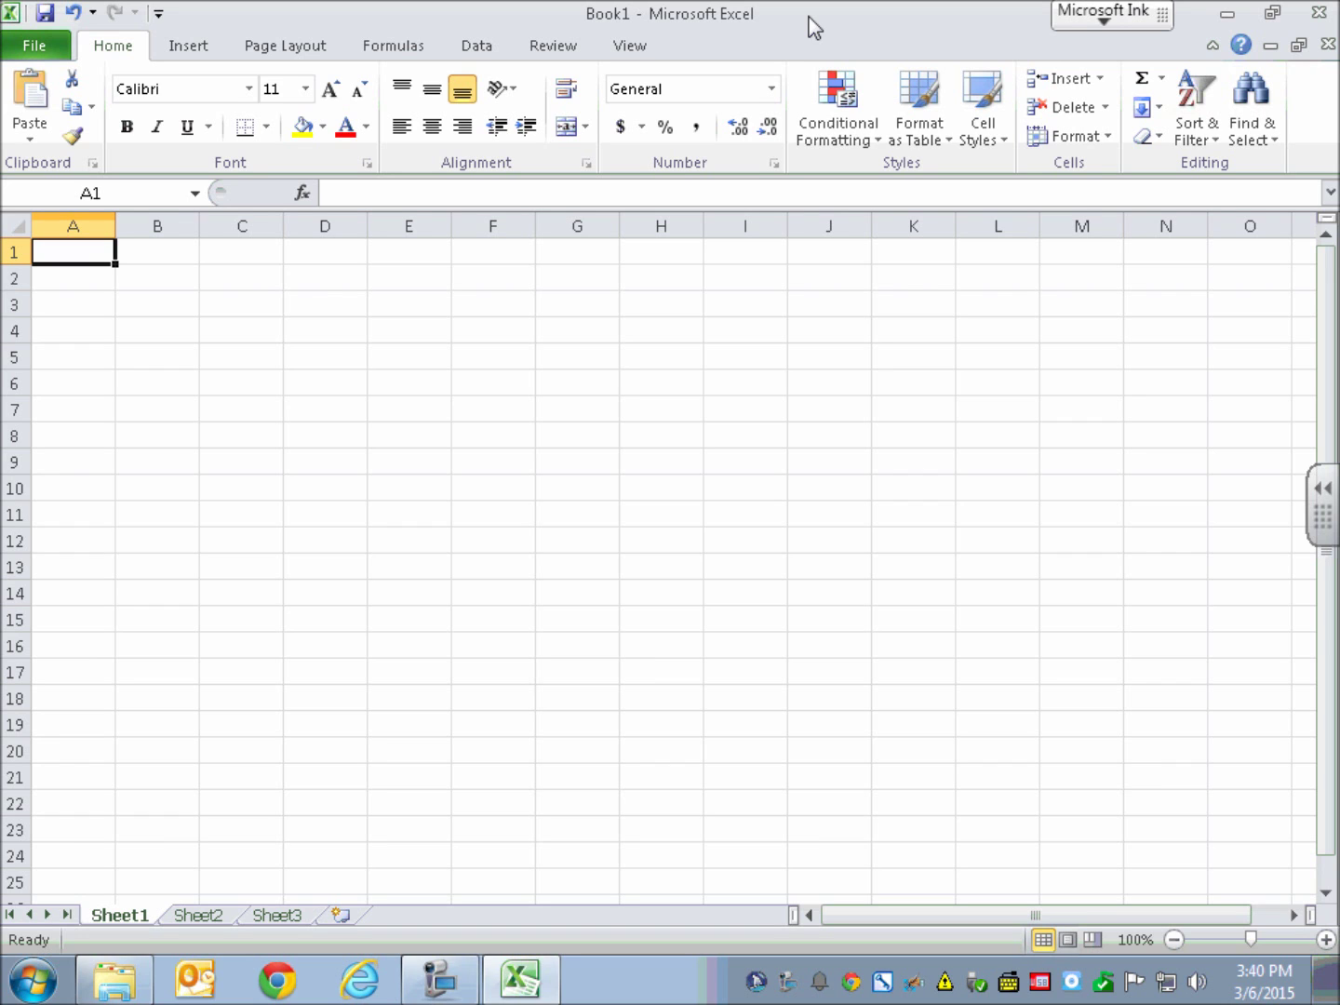
Enter 1, 11 and 111 in cells A1 to A3, then return to A1
text(1)
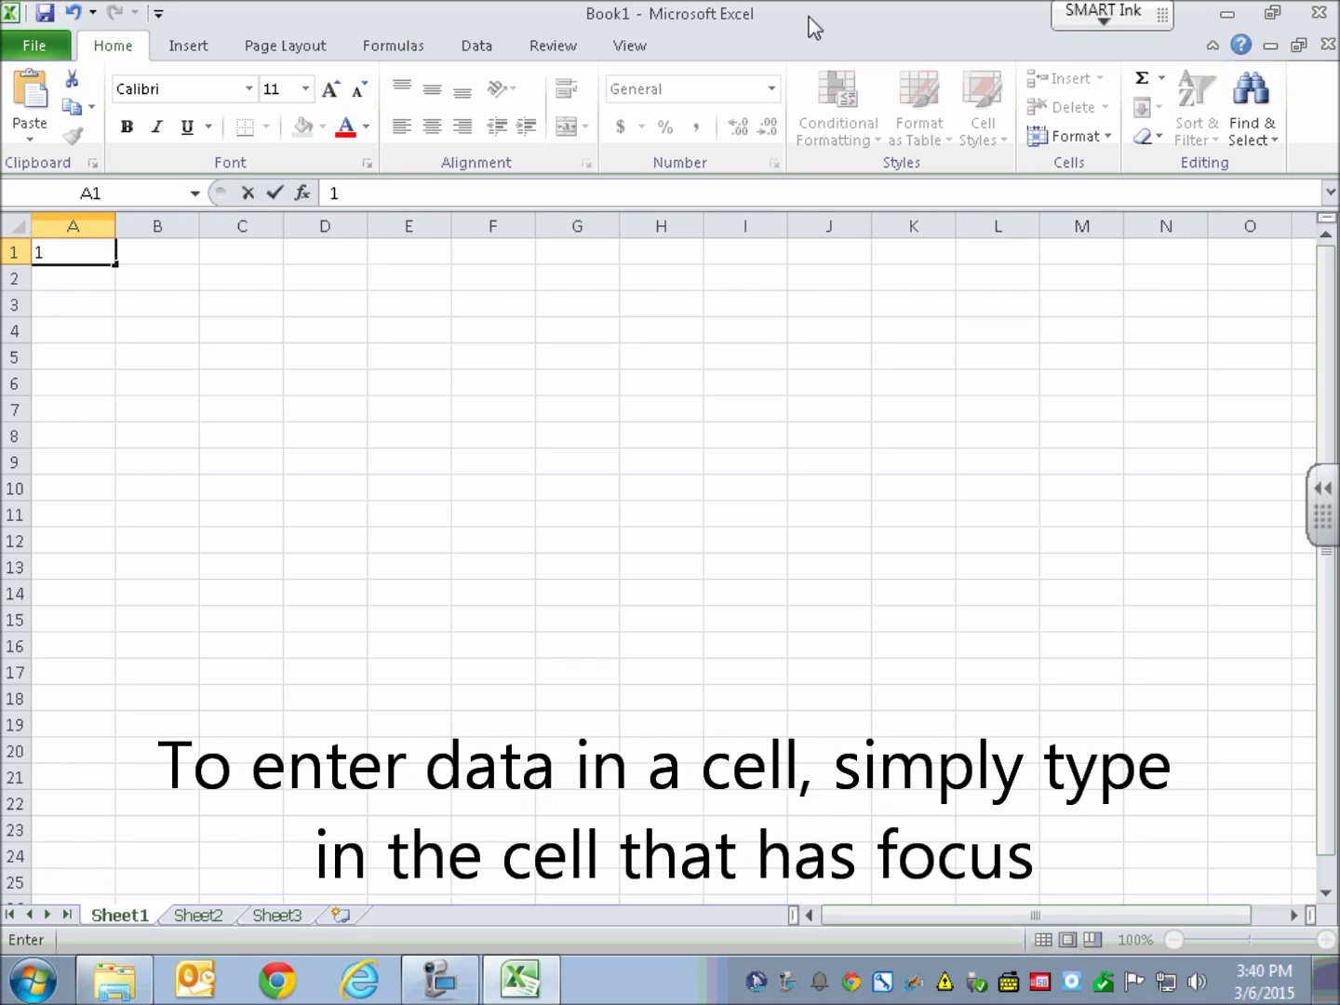
key(Return)
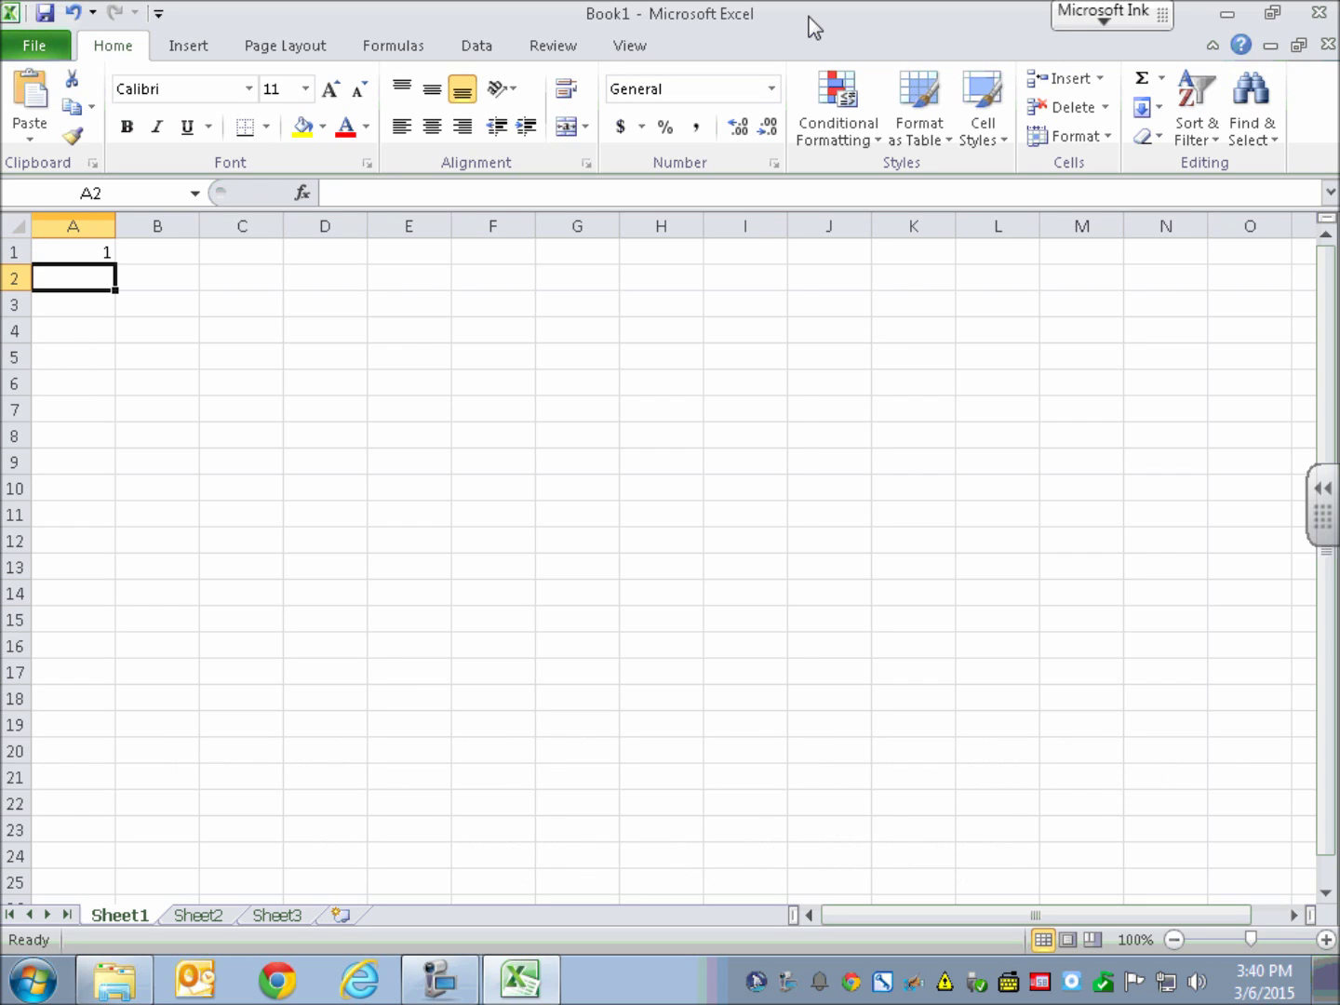
text(11)
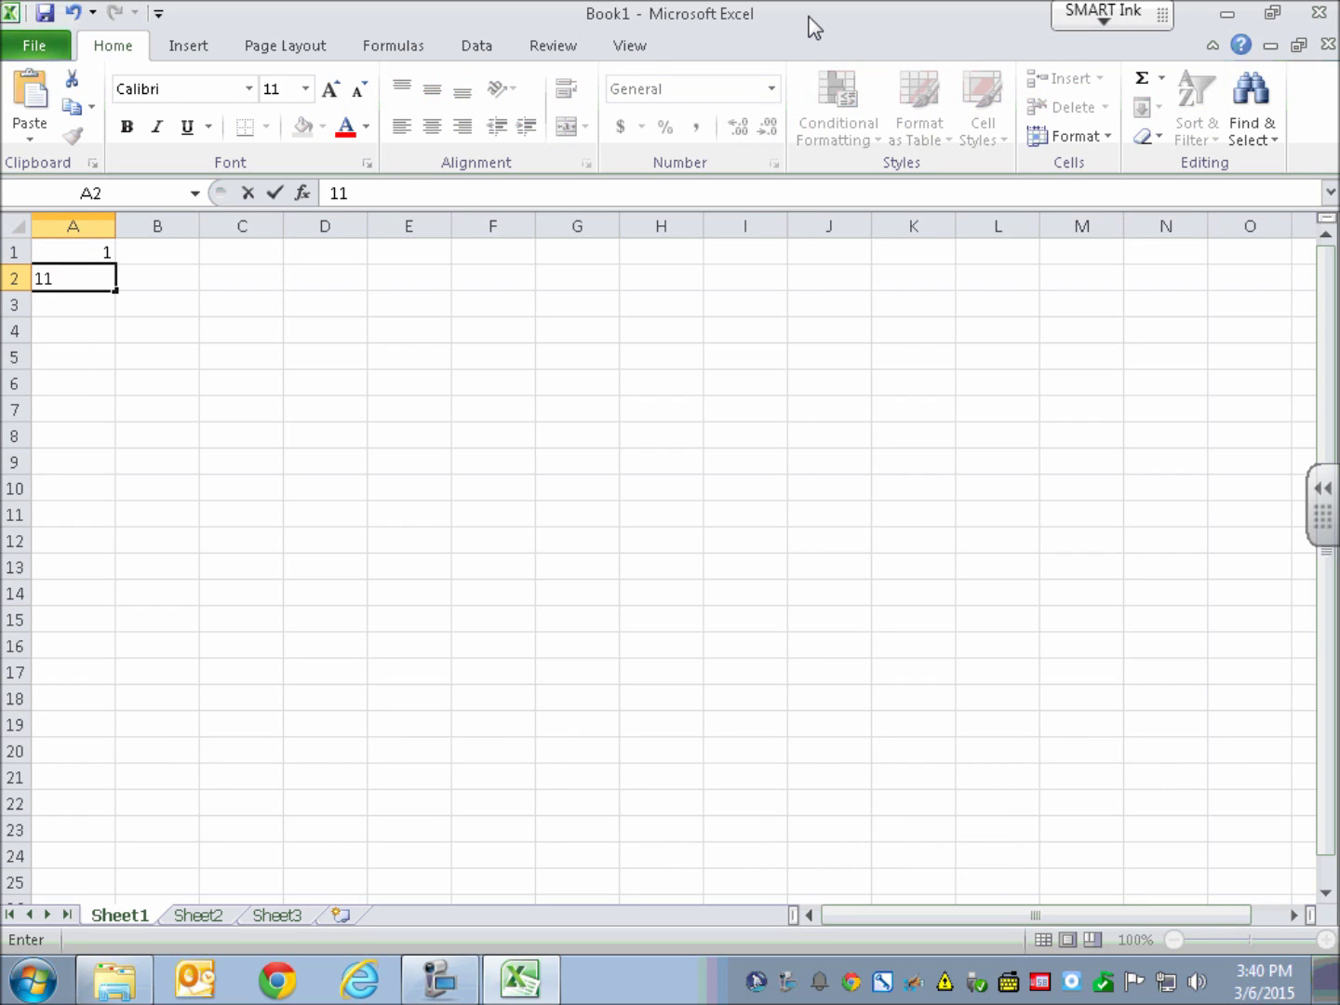
key(Return)
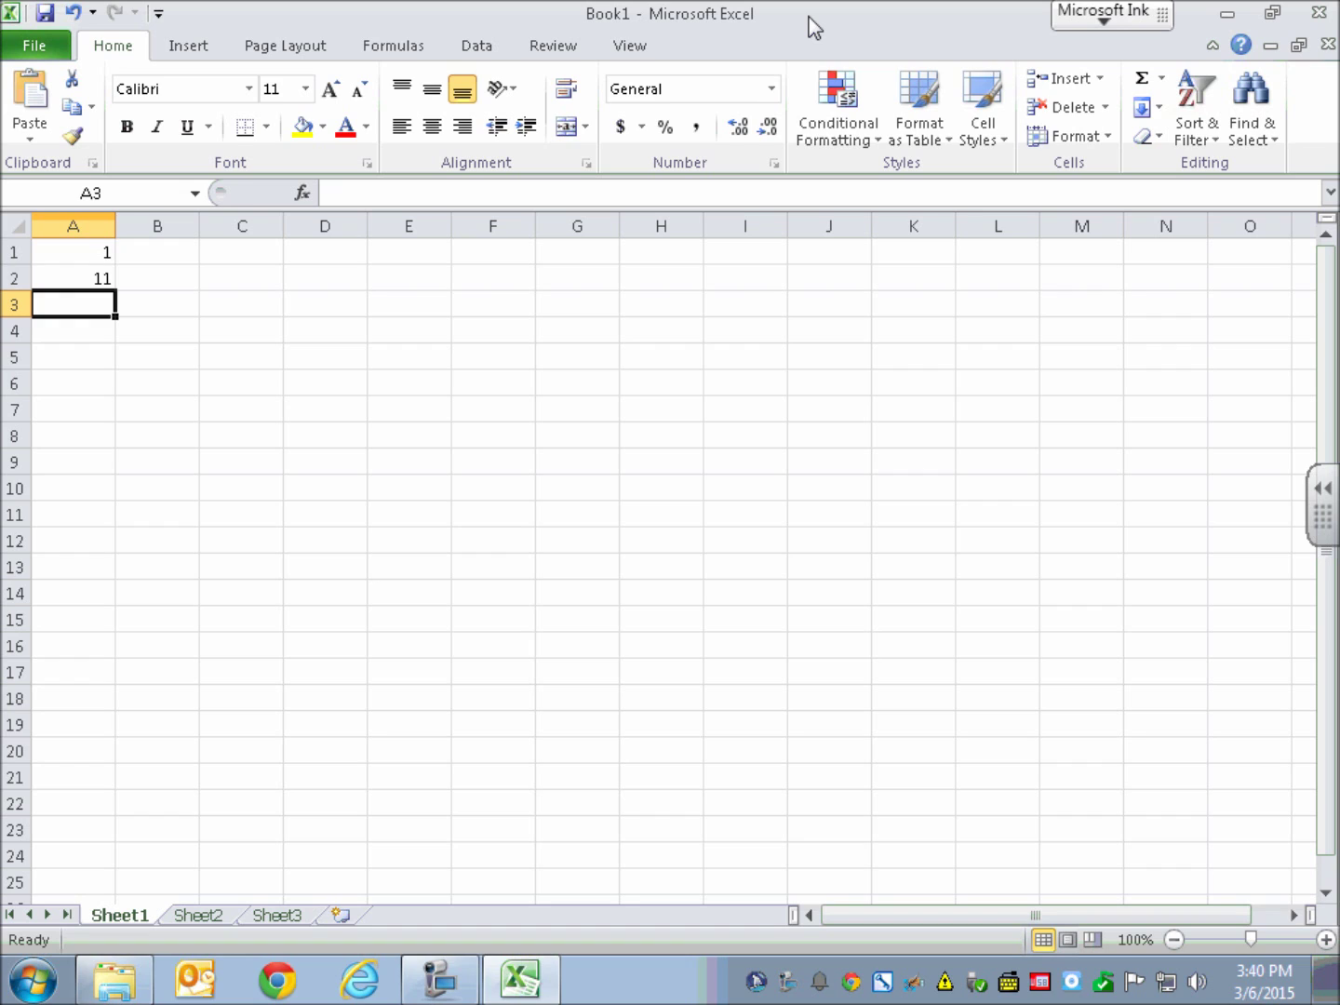
text(111)
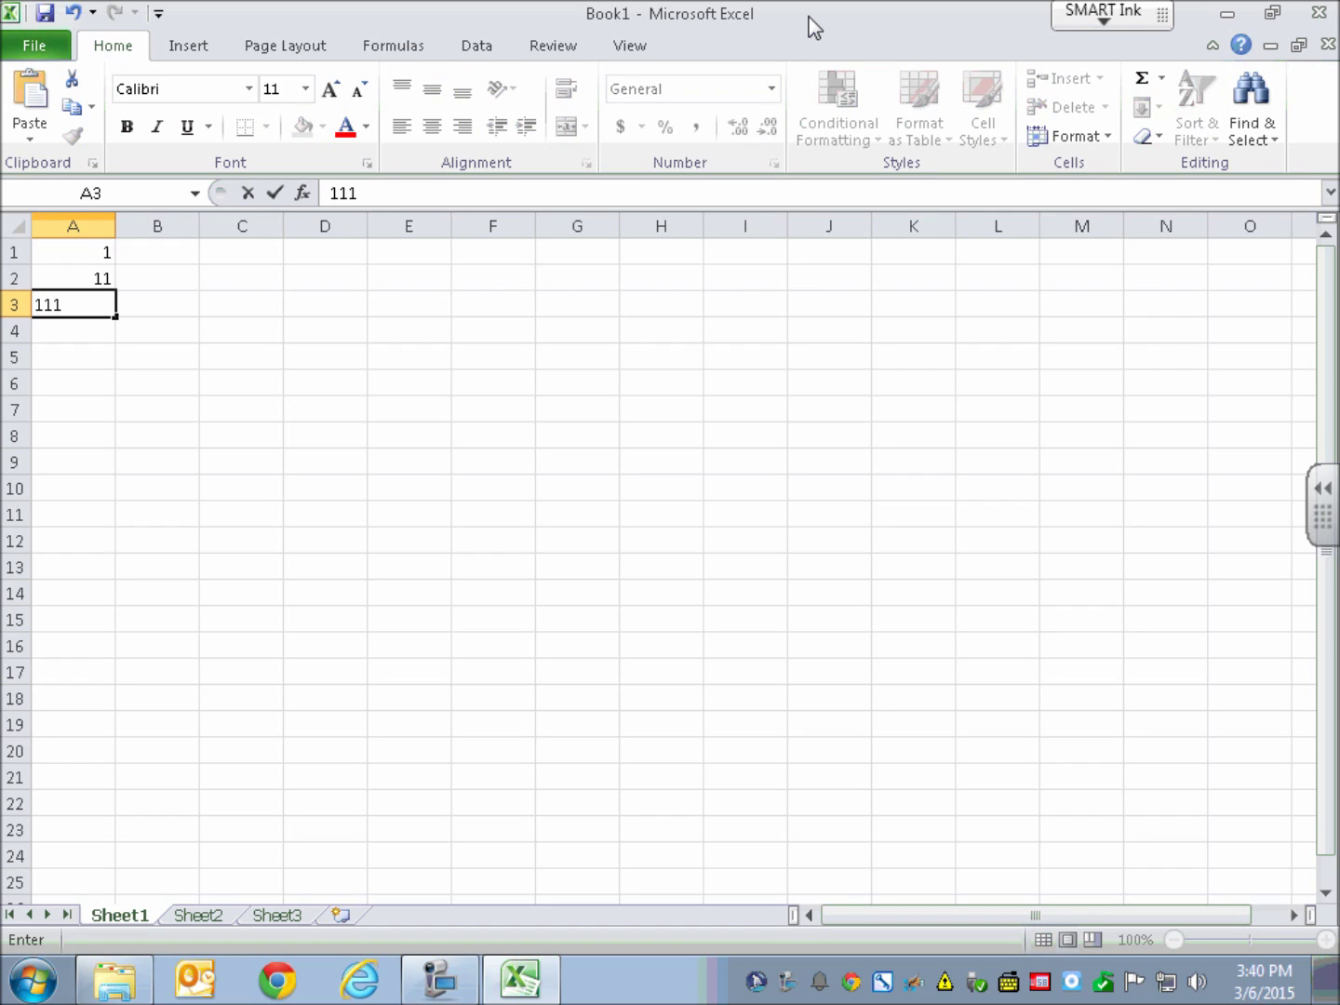
key(Return)
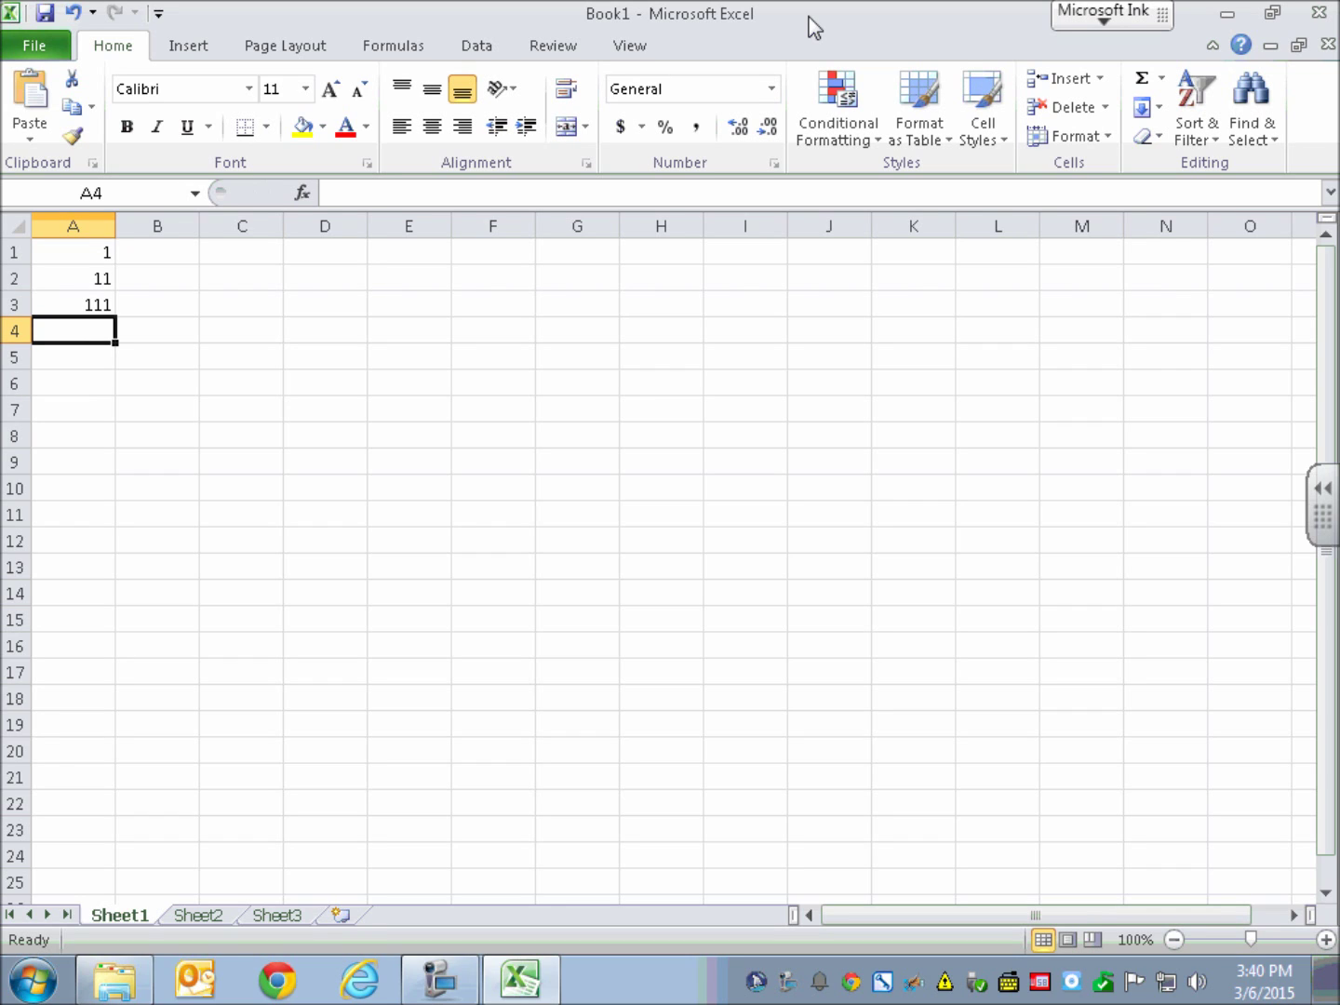
key(Up)
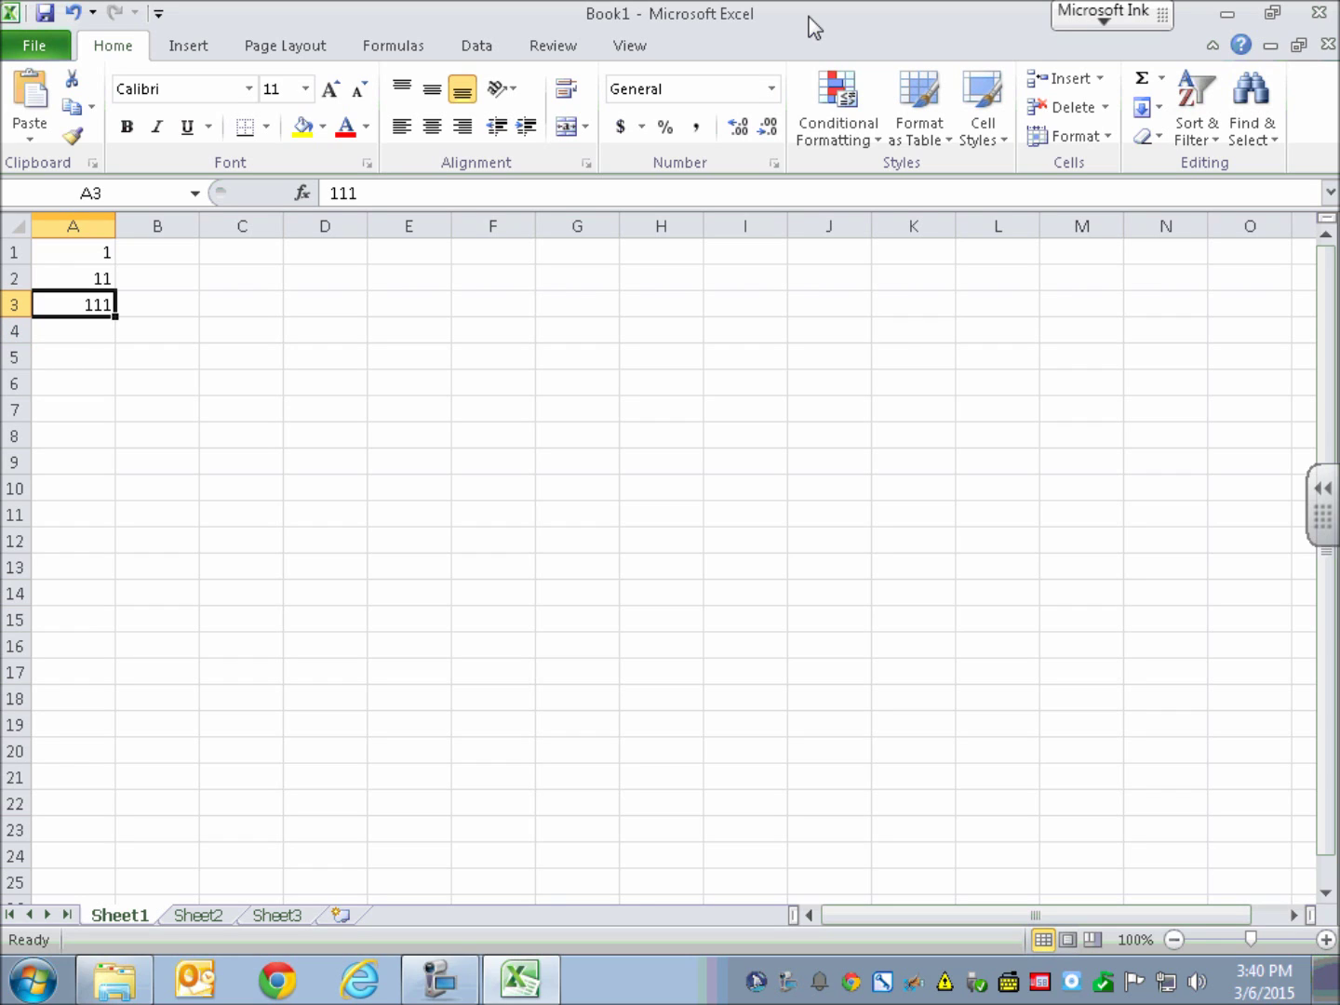
key(Up)
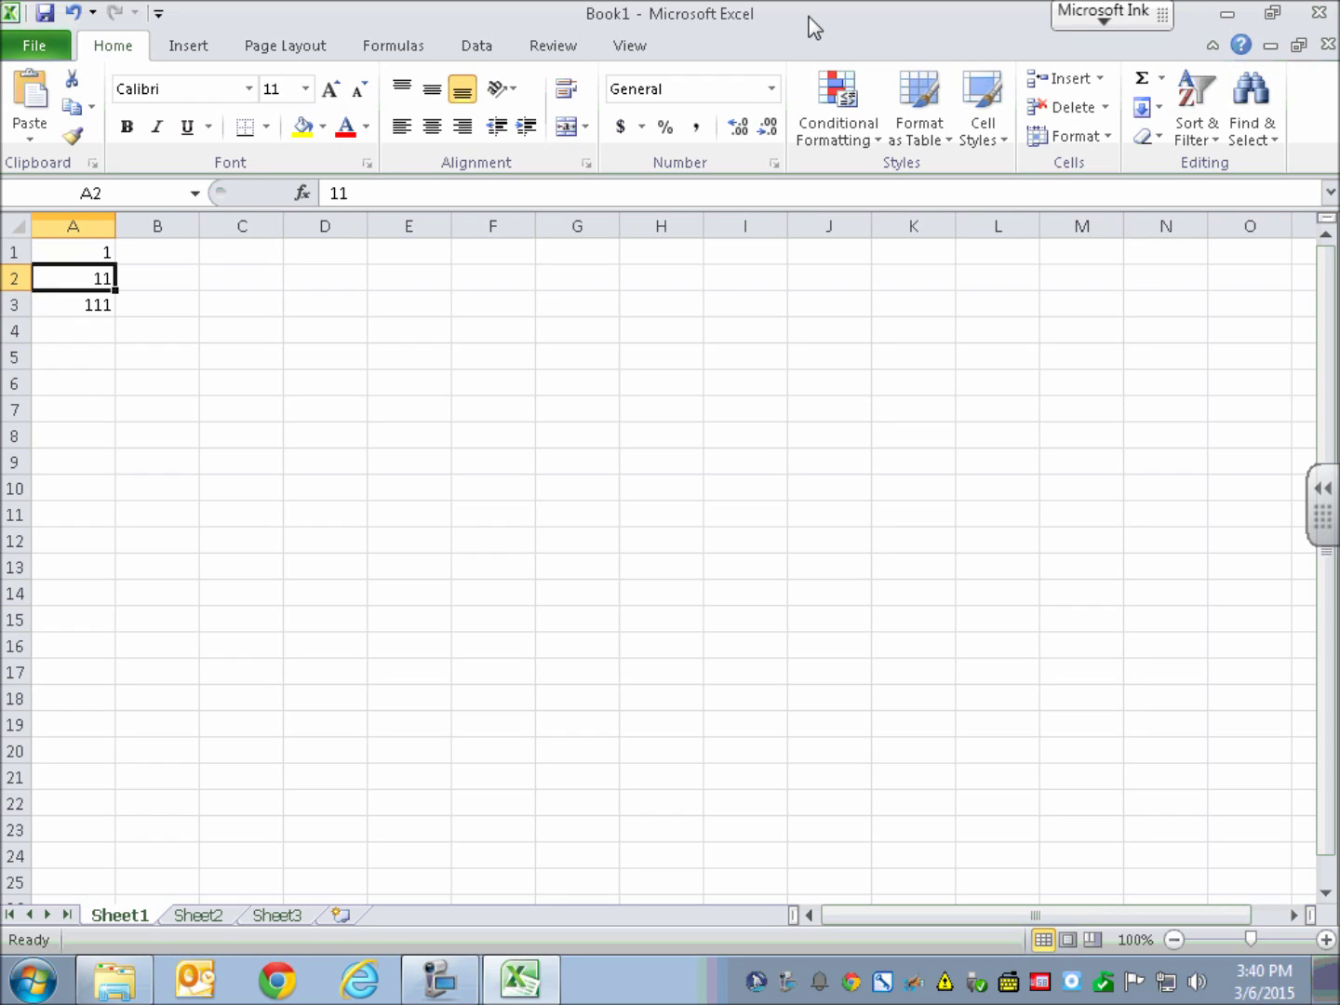
key(Up)
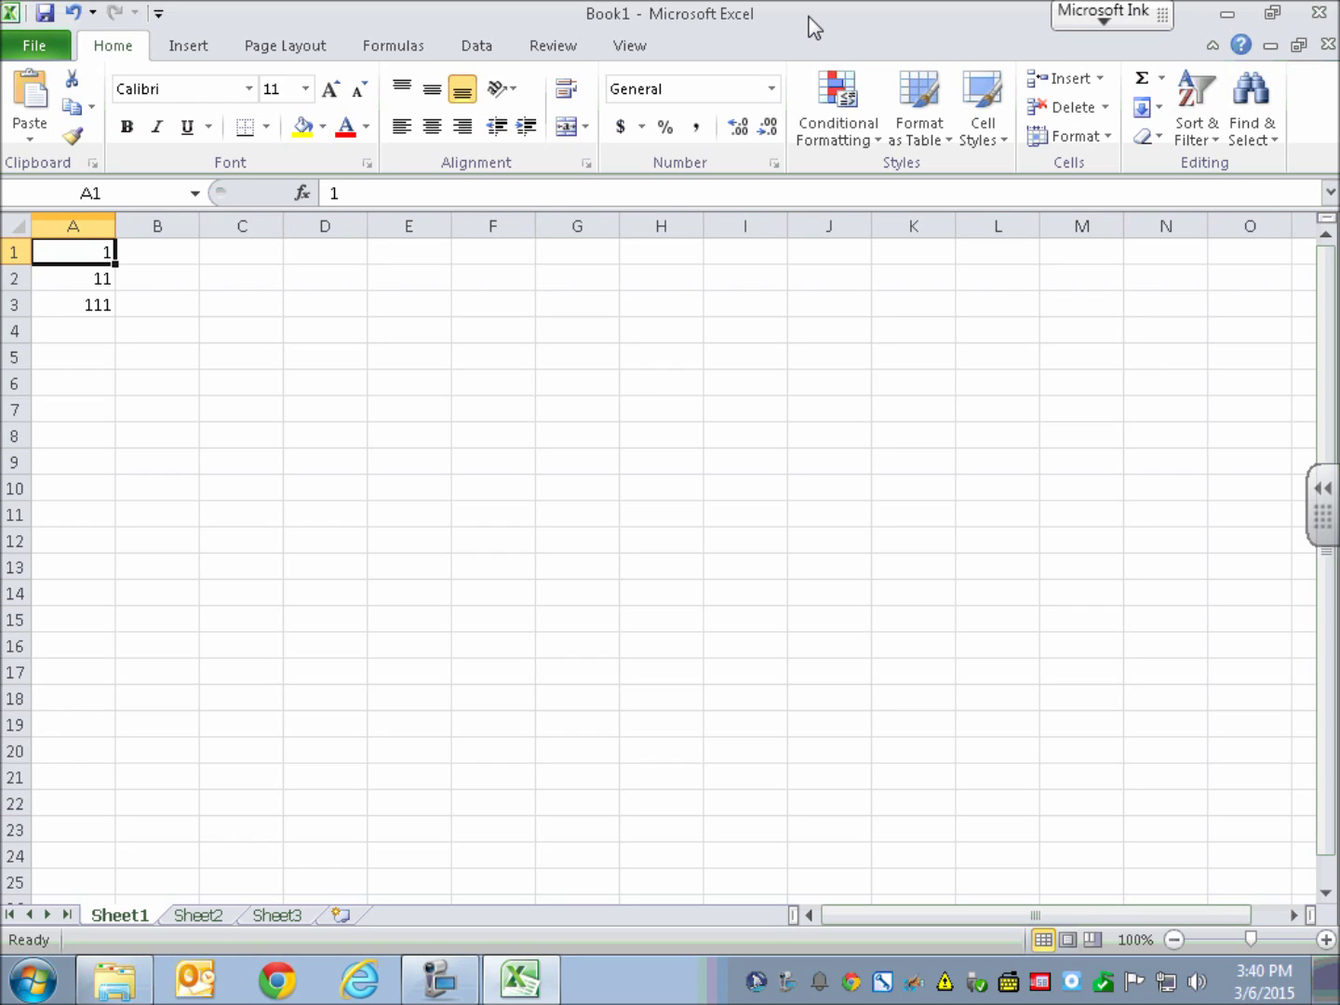
Enter 21, 31 and 41 down cells B1 to B3
key(Right)
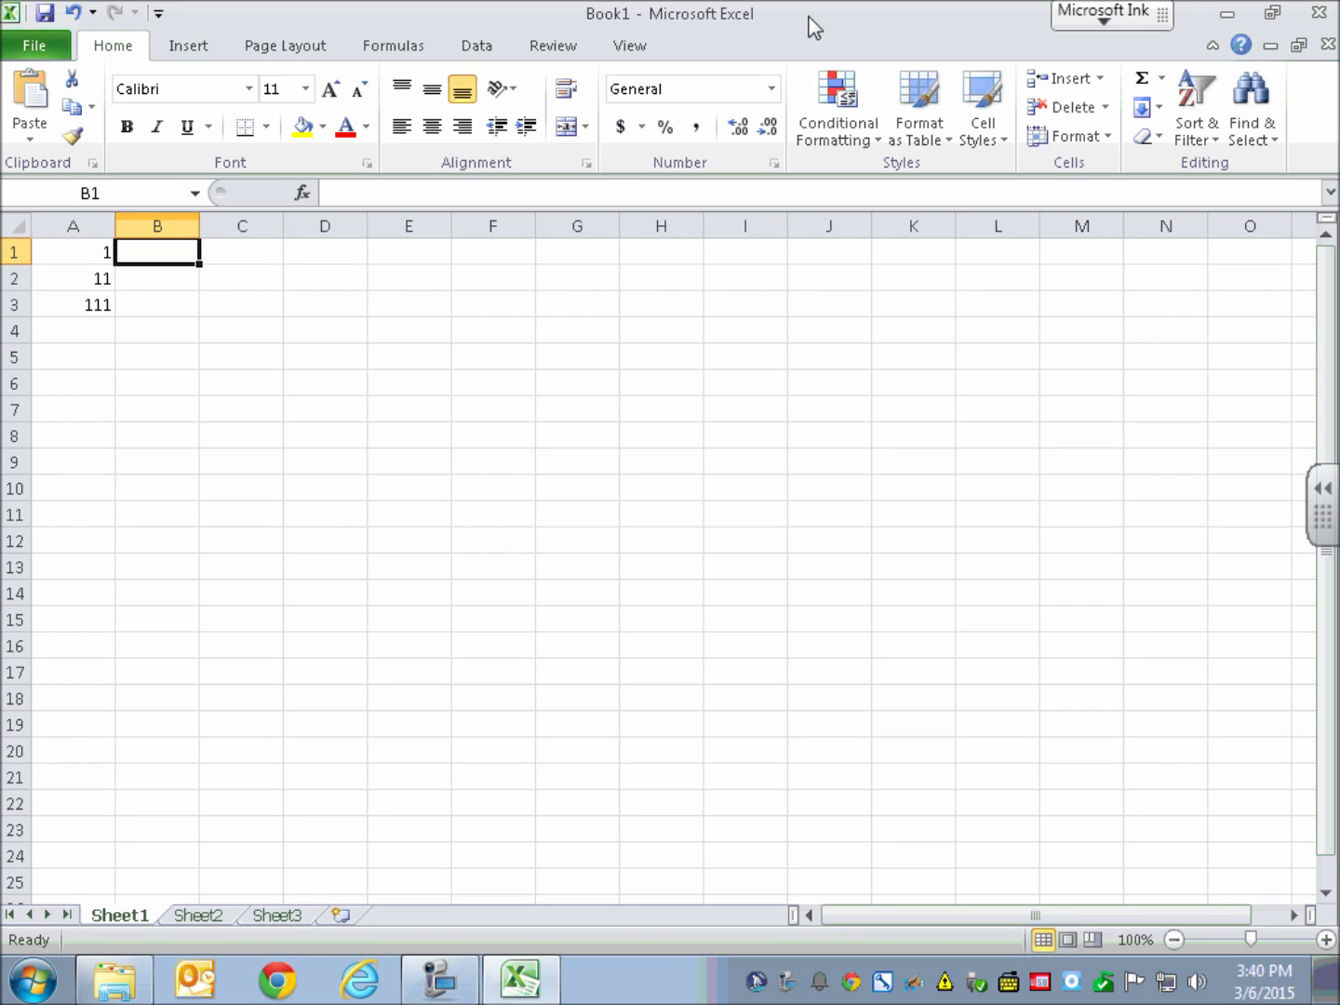
text(21)
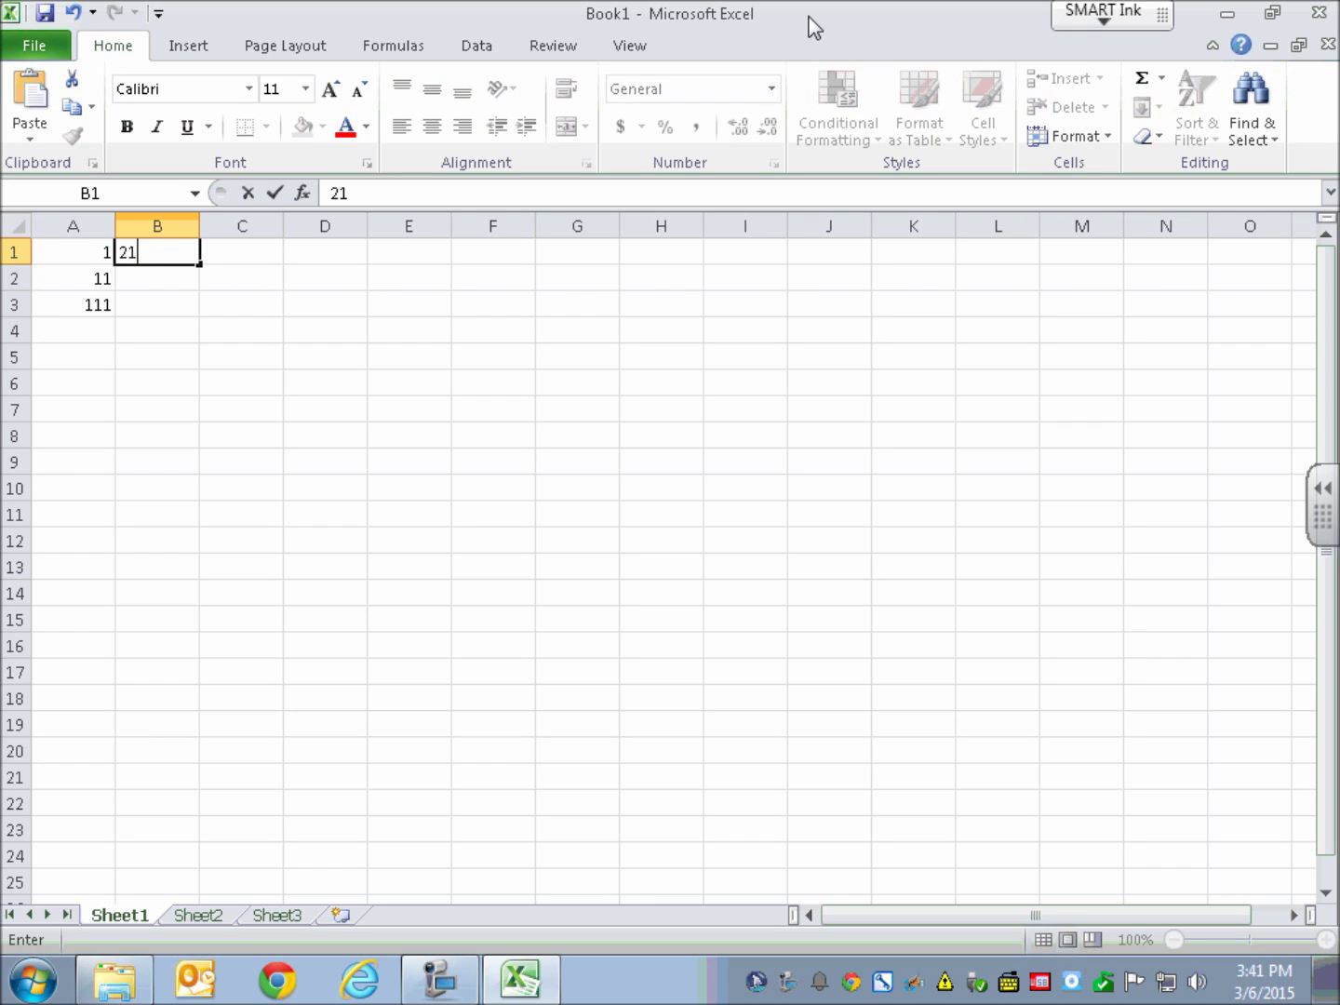
key(Return)
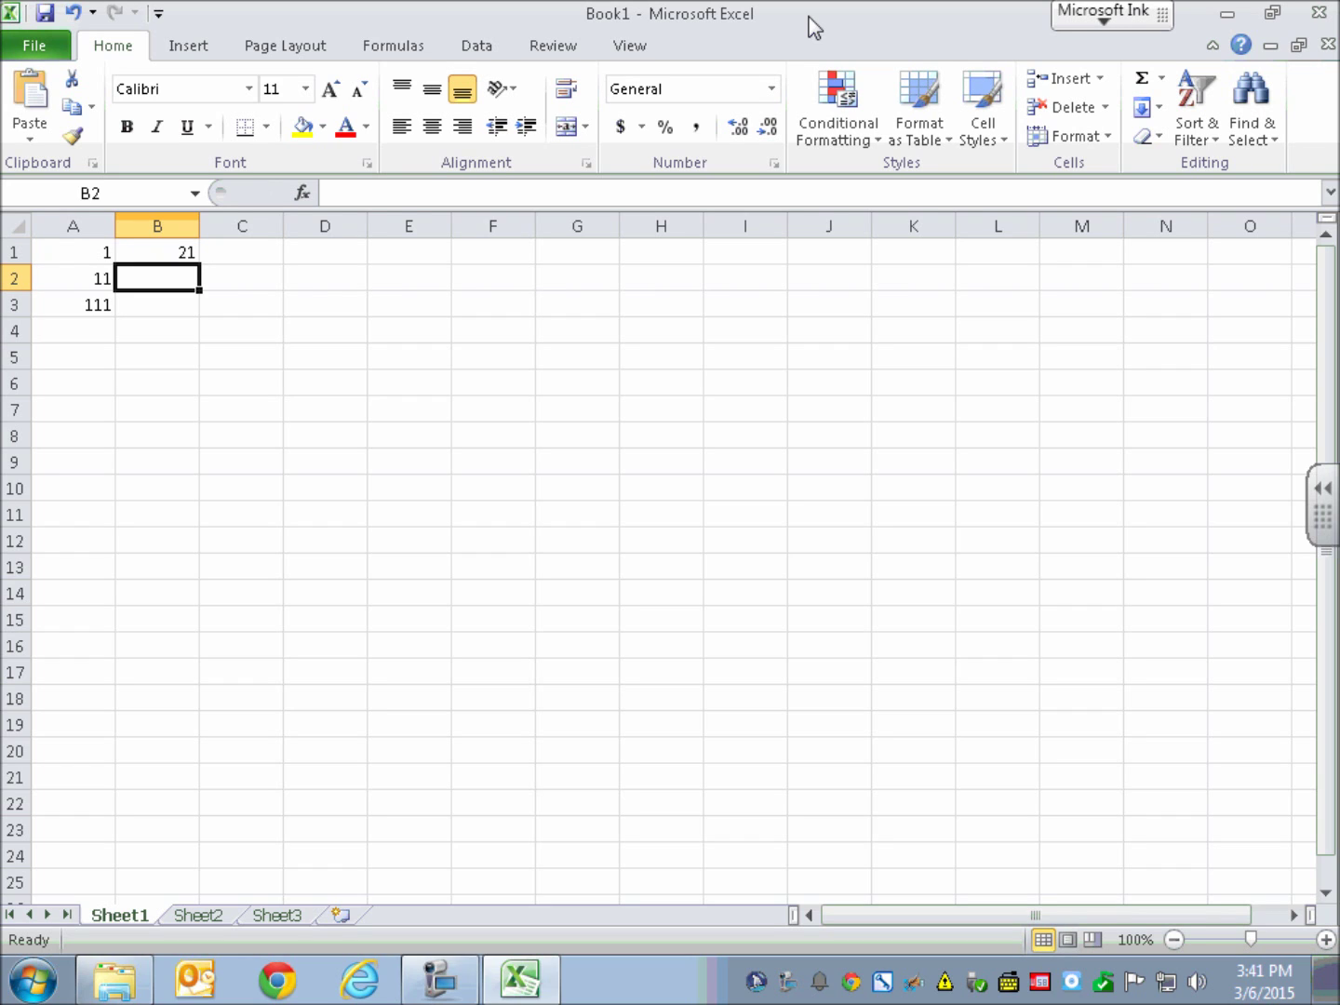
text(31)
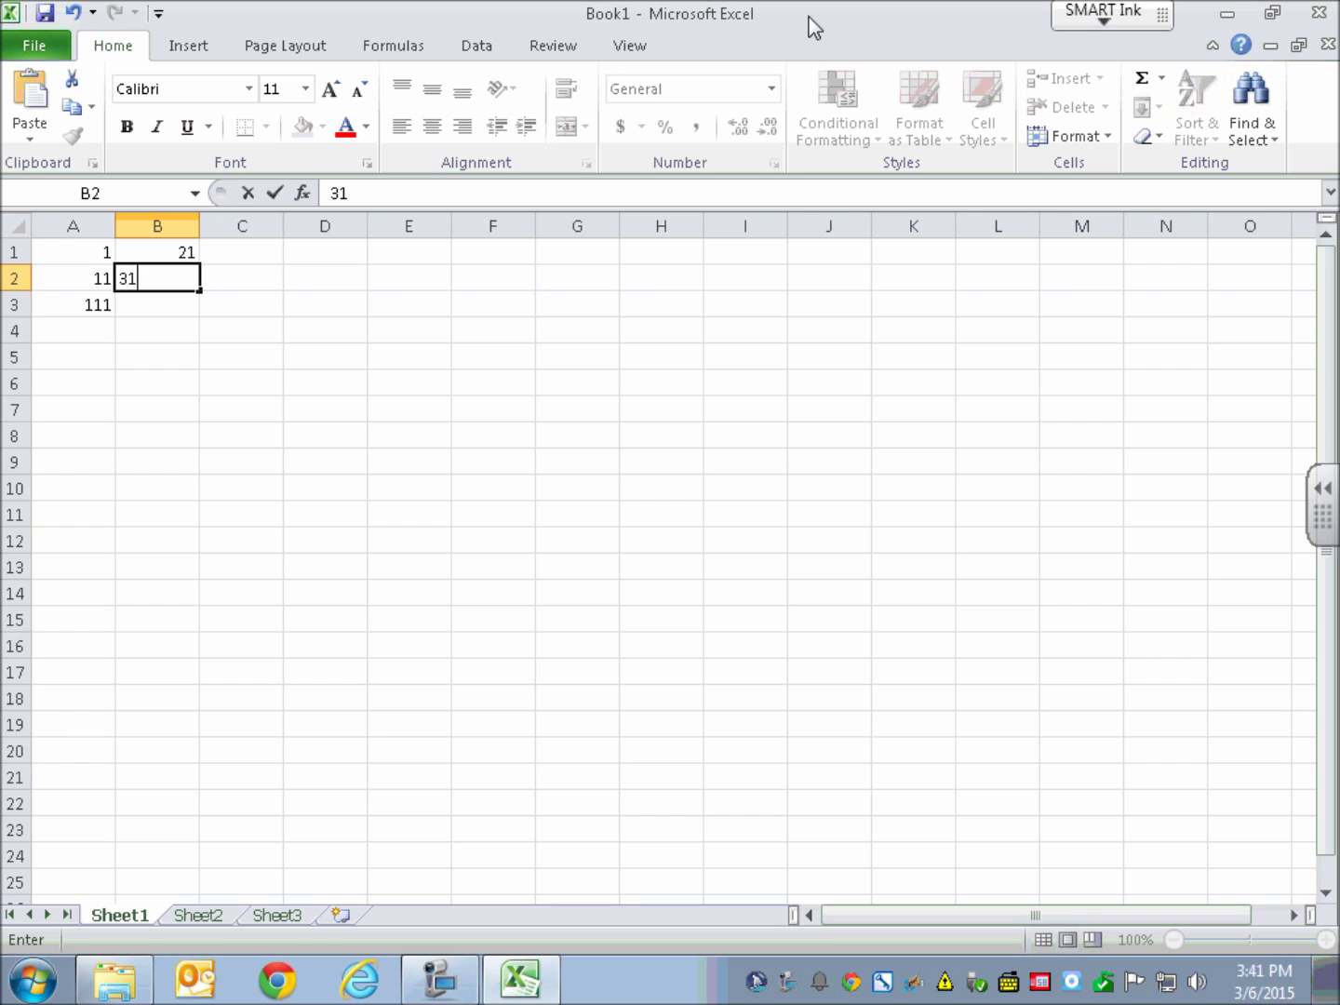
key(Return)
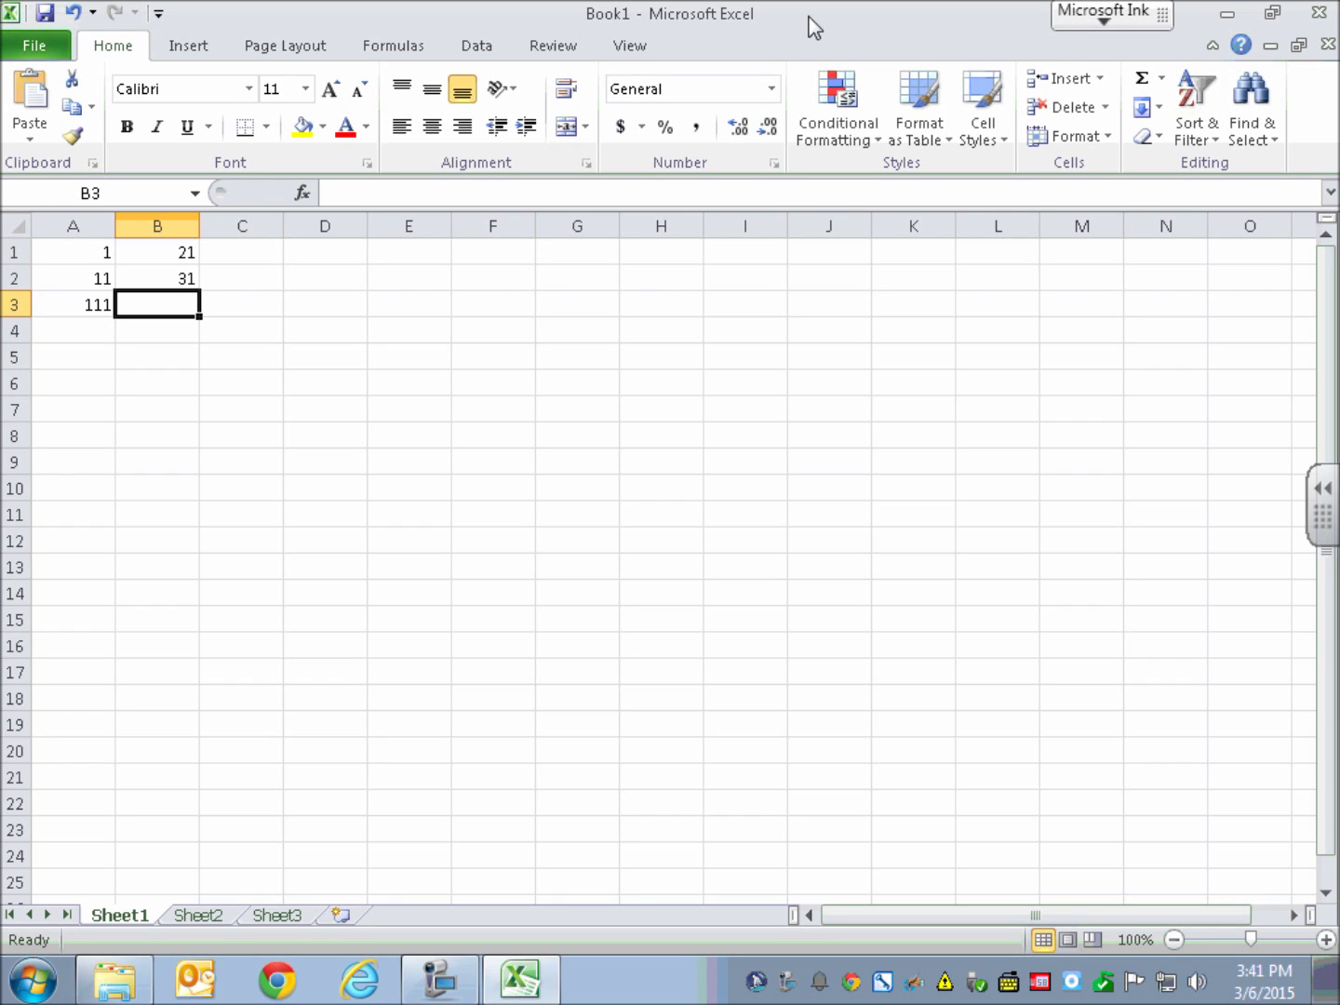
text(41)
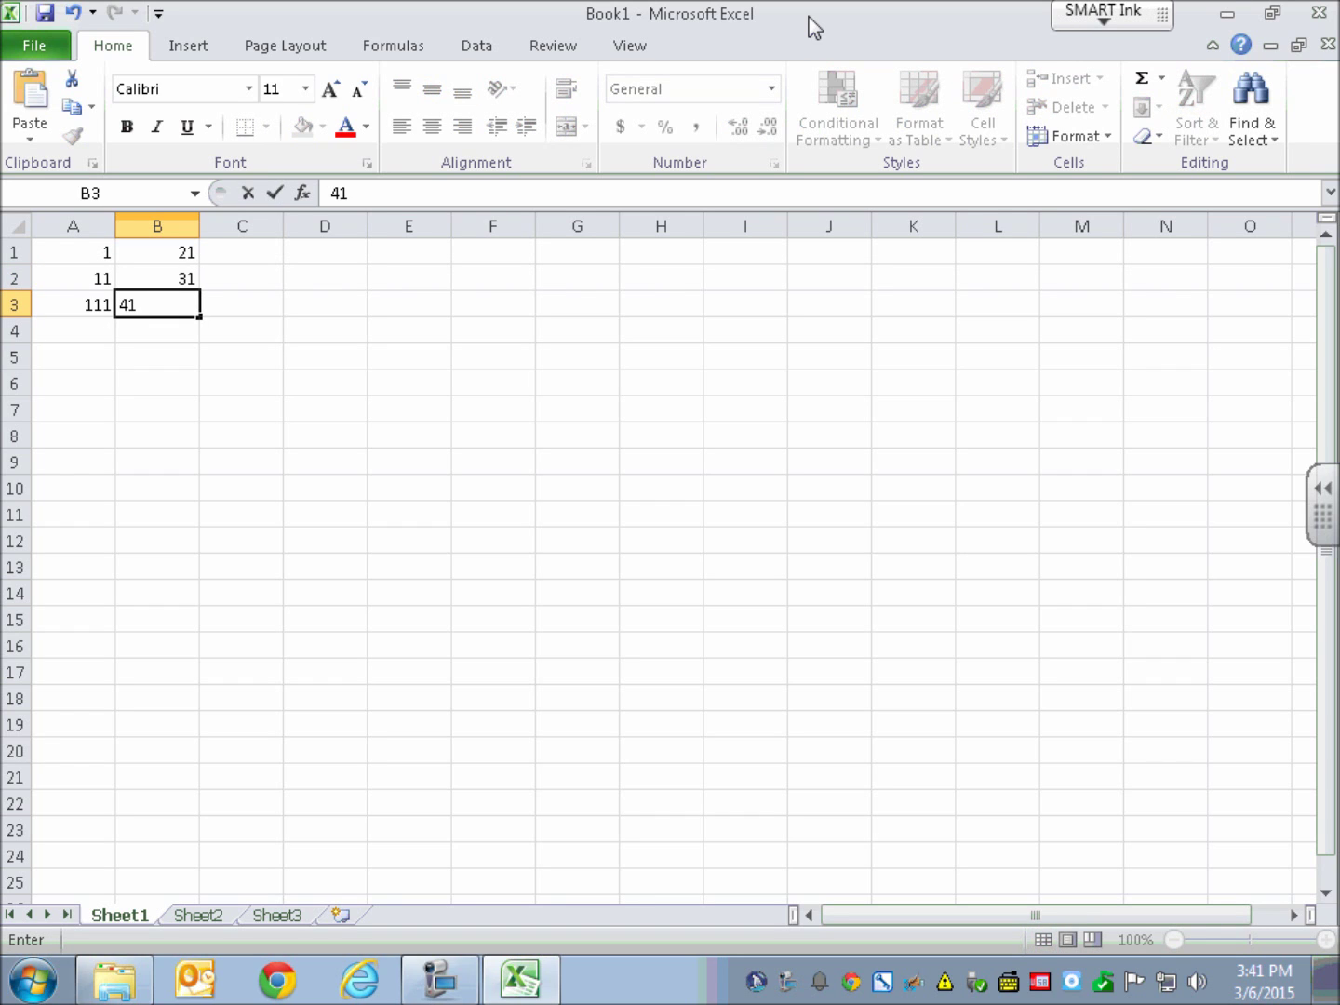
key(Return)
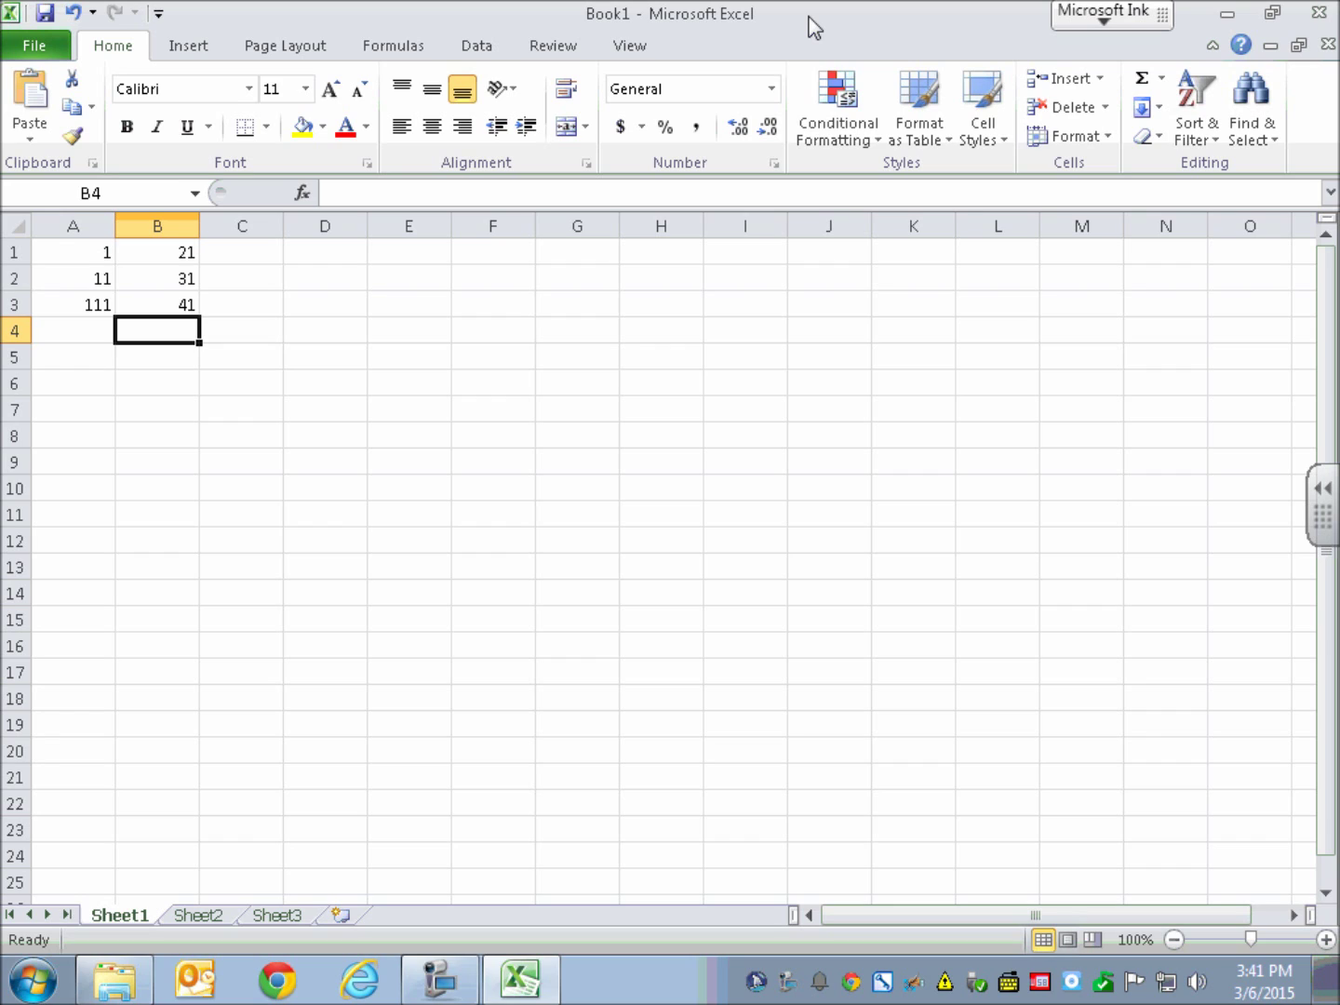
Overwrite cell A1's value 1 with 2 and reselect A1
key(Up)
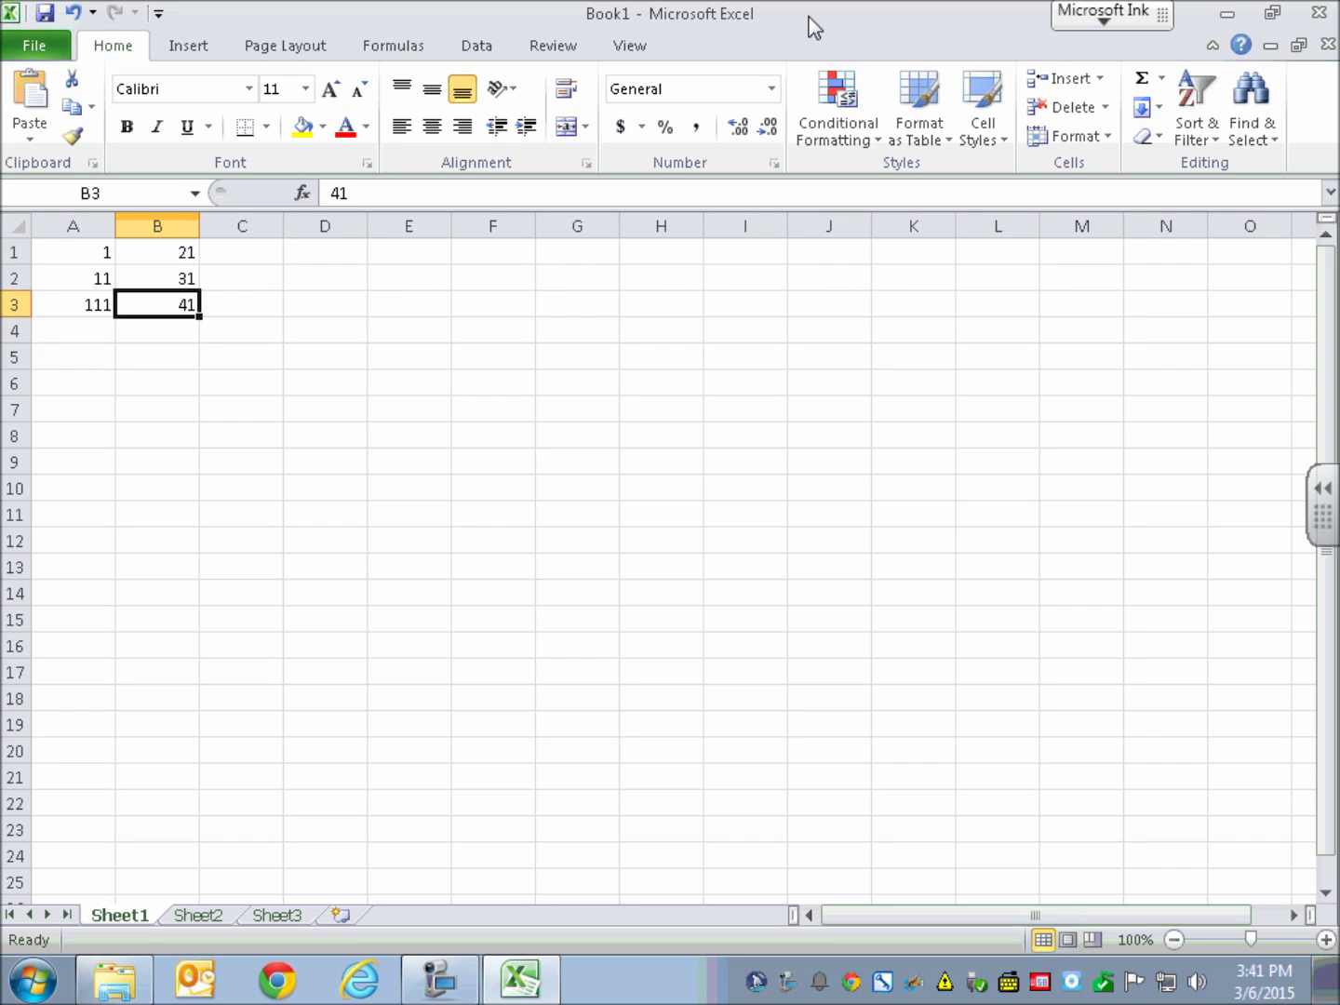
key(Up)
key(Up)
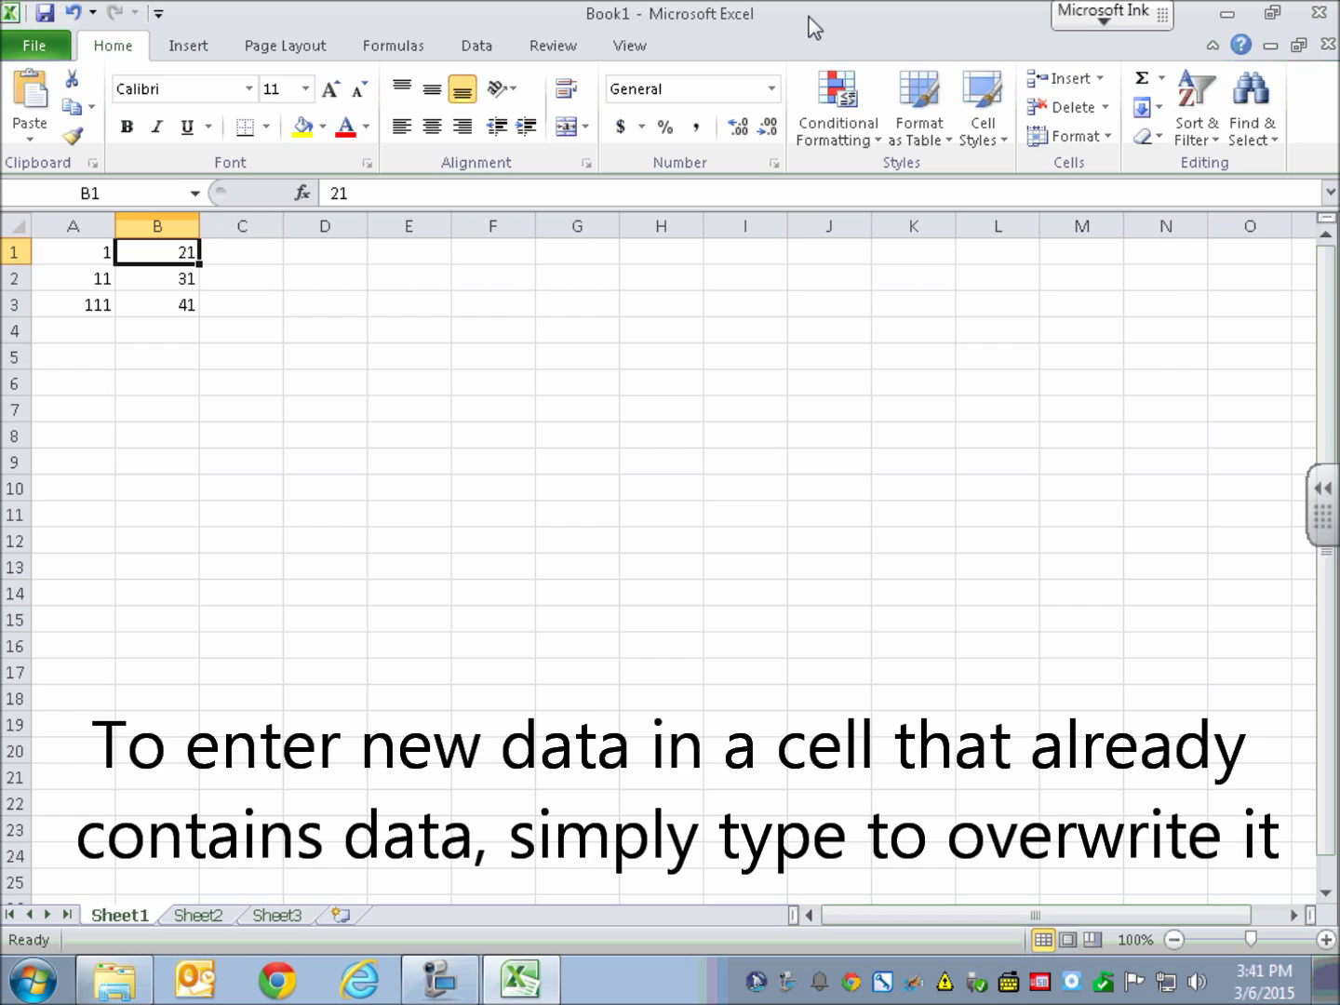
key(Left)
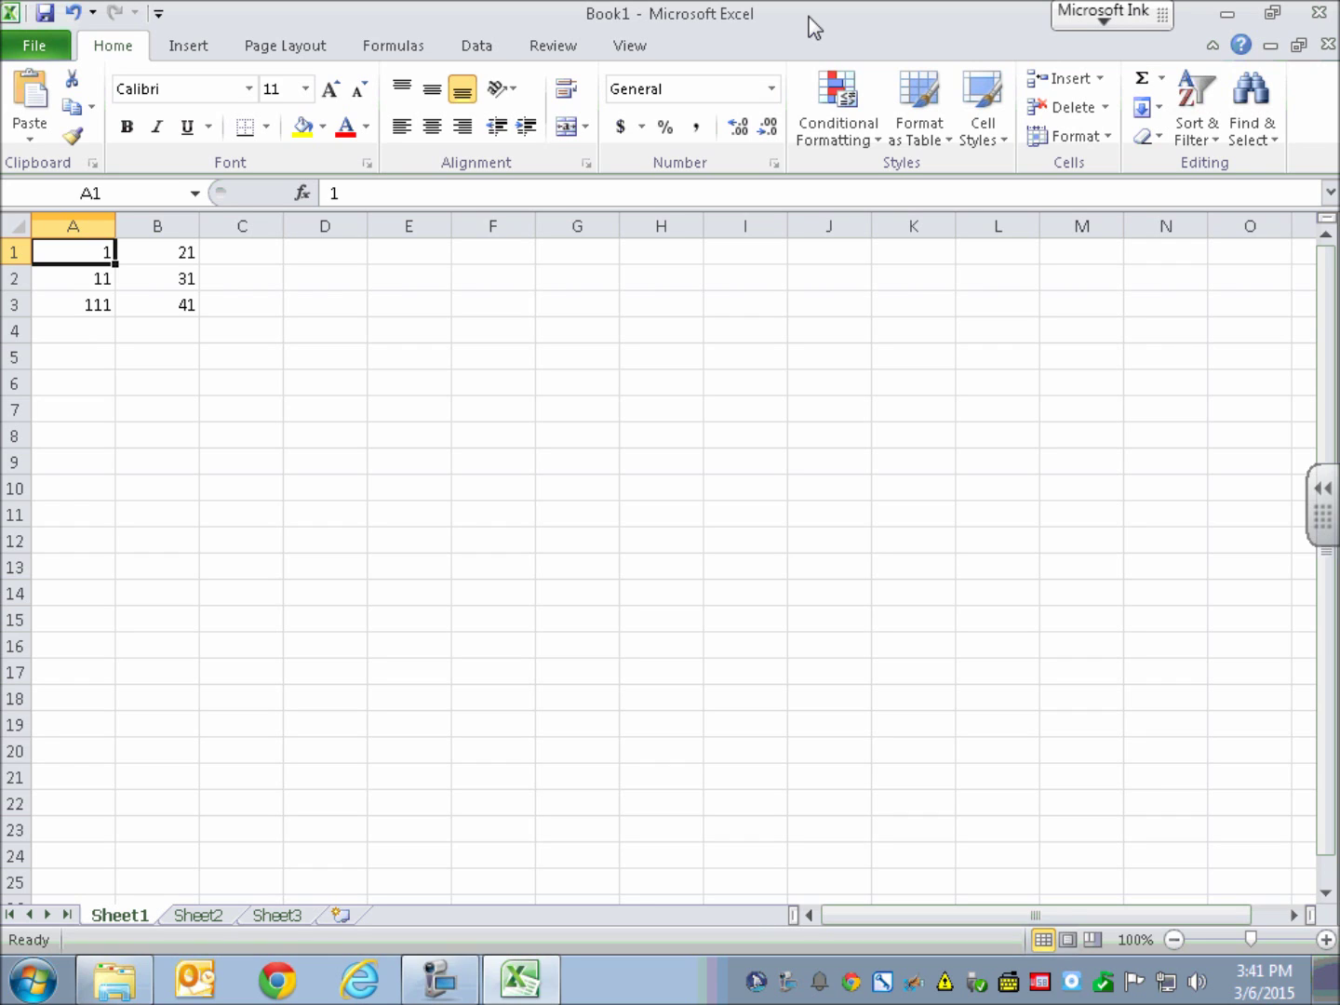
text(2)
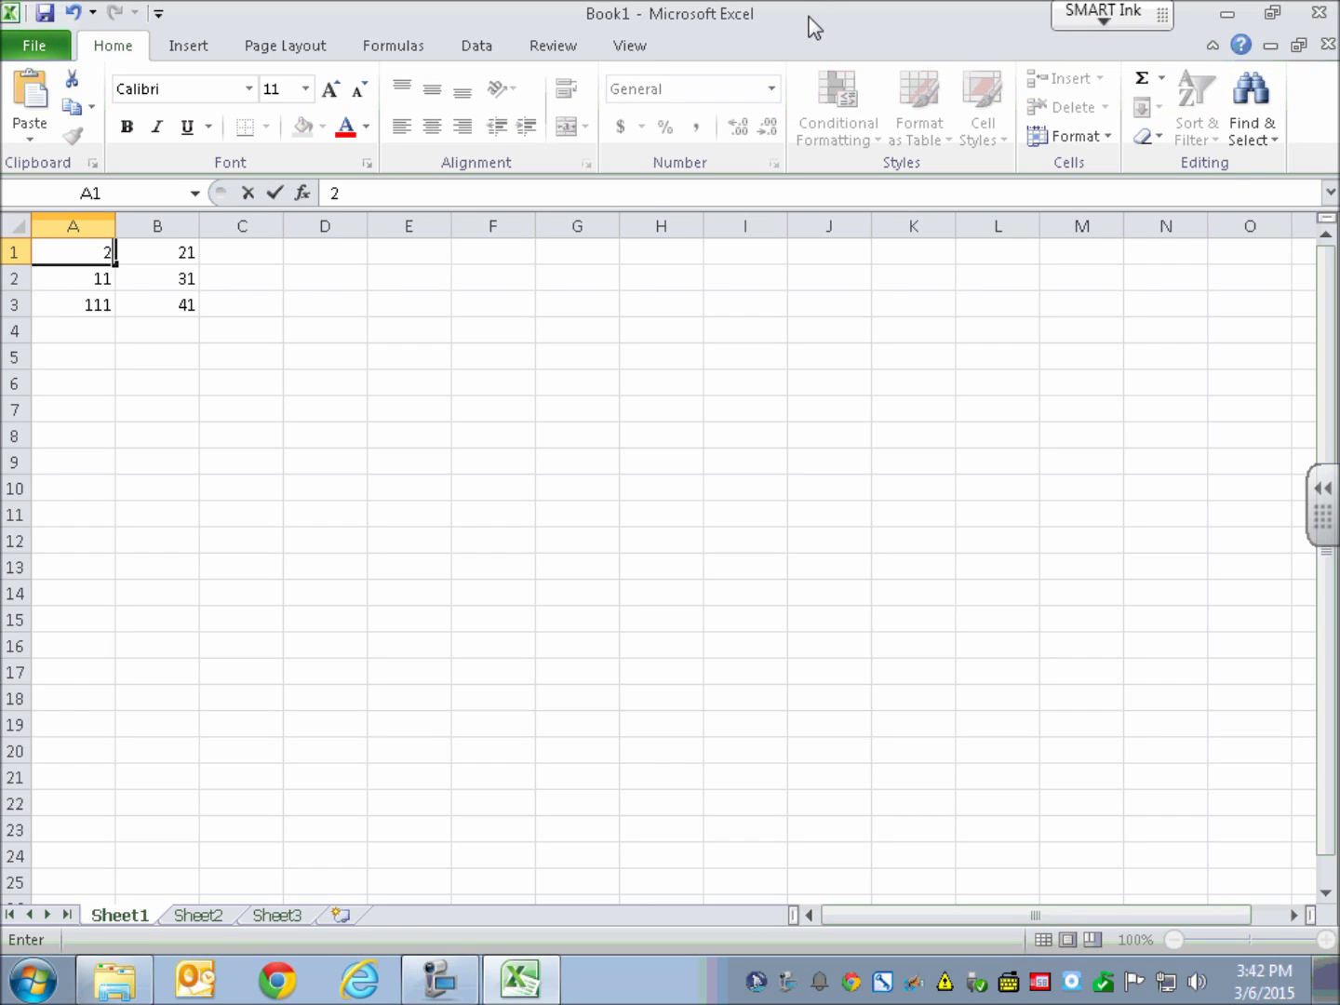
key(Tab)
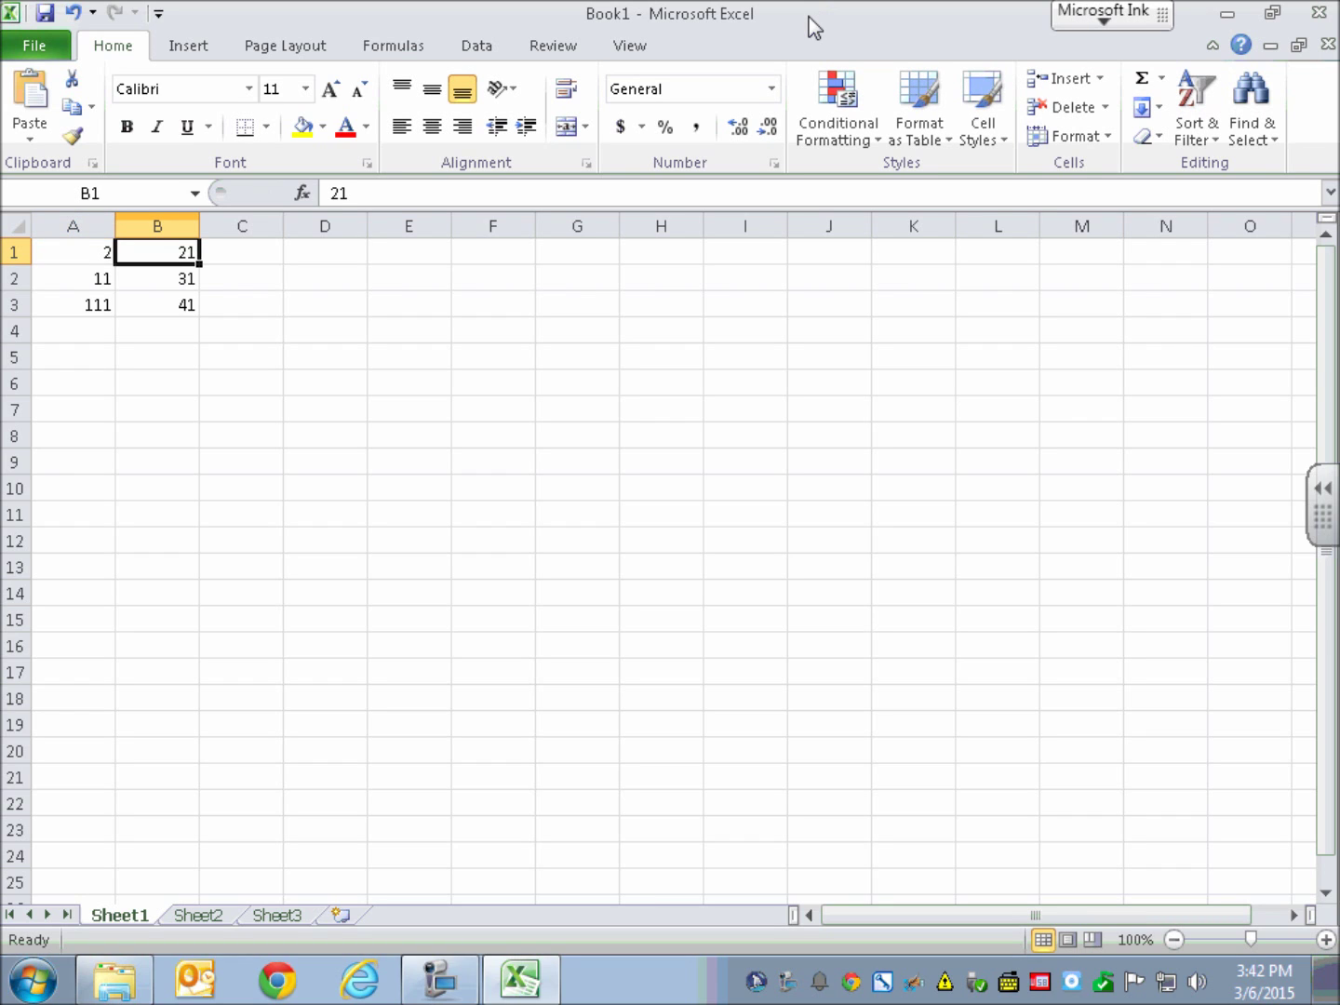
key(Left)
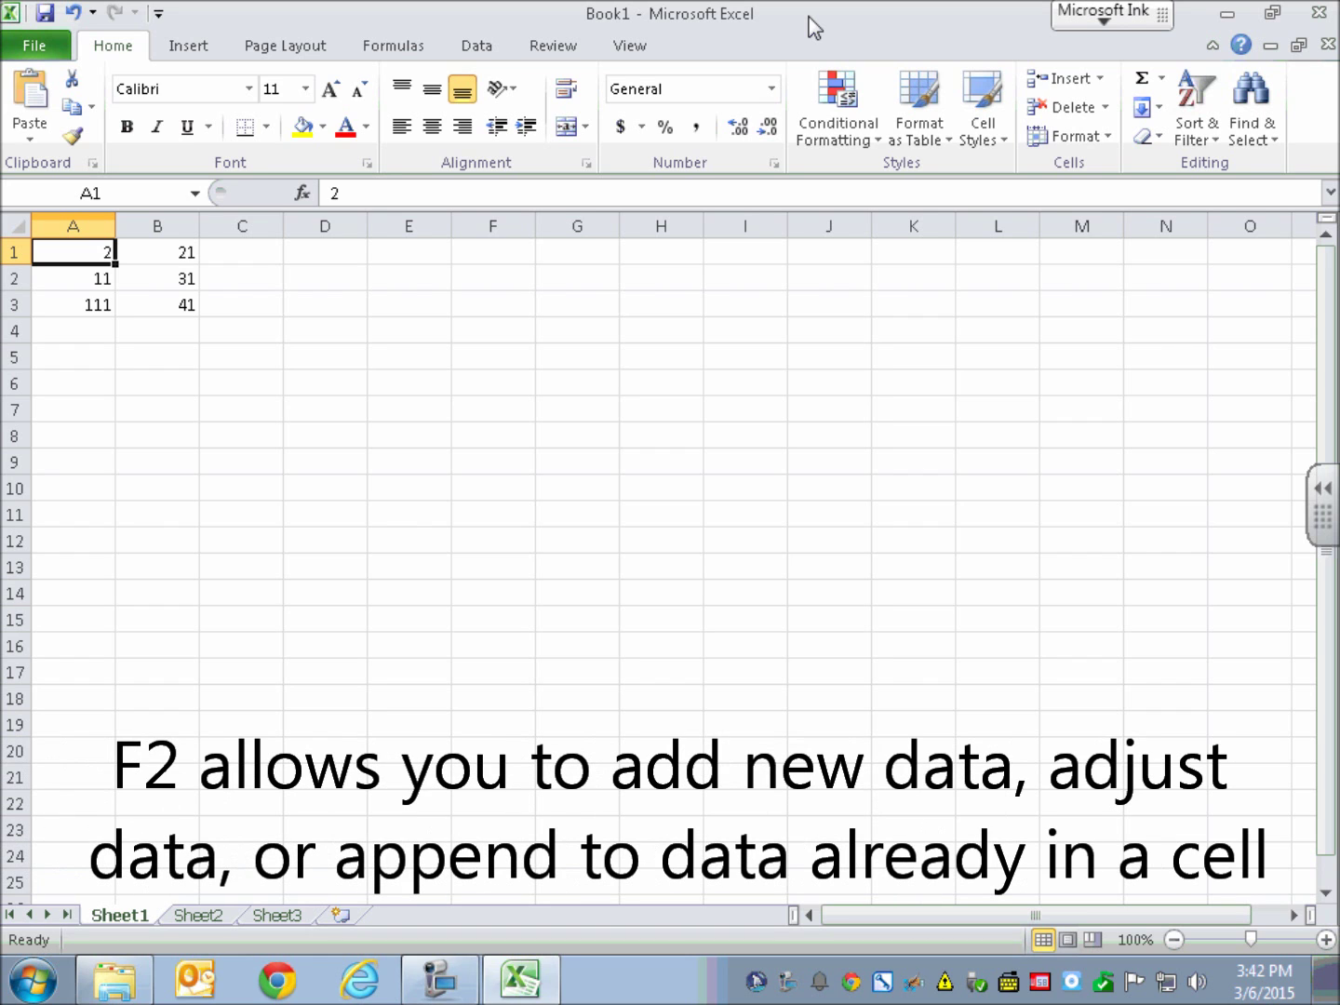
Edit cell A1 in place, appending 8 so it reads 28
key(F2)
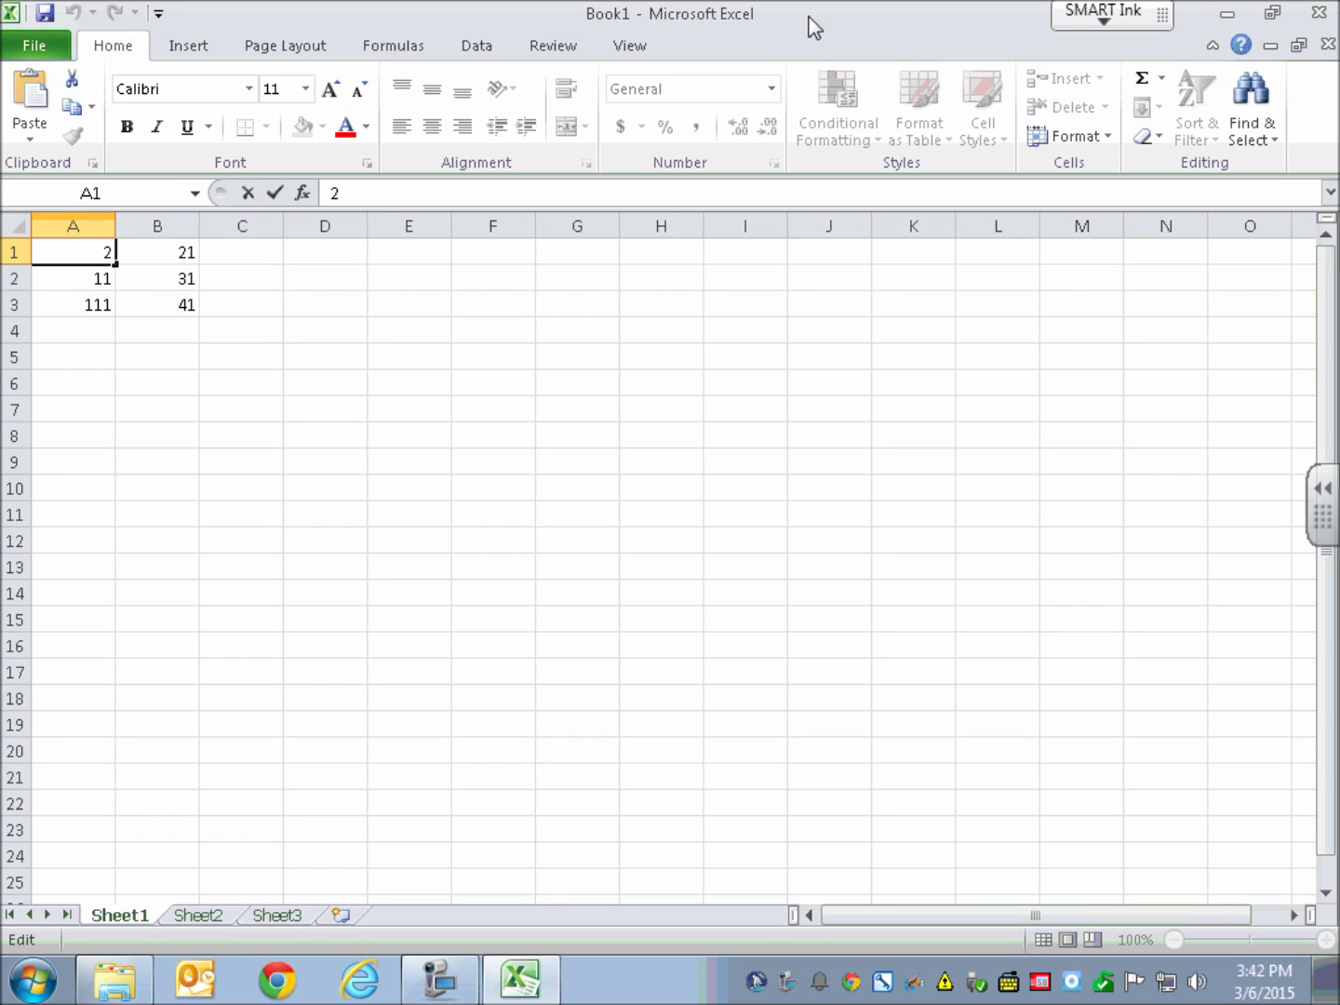
text(9)
key(BackSpace)
text(8)
key(Return)
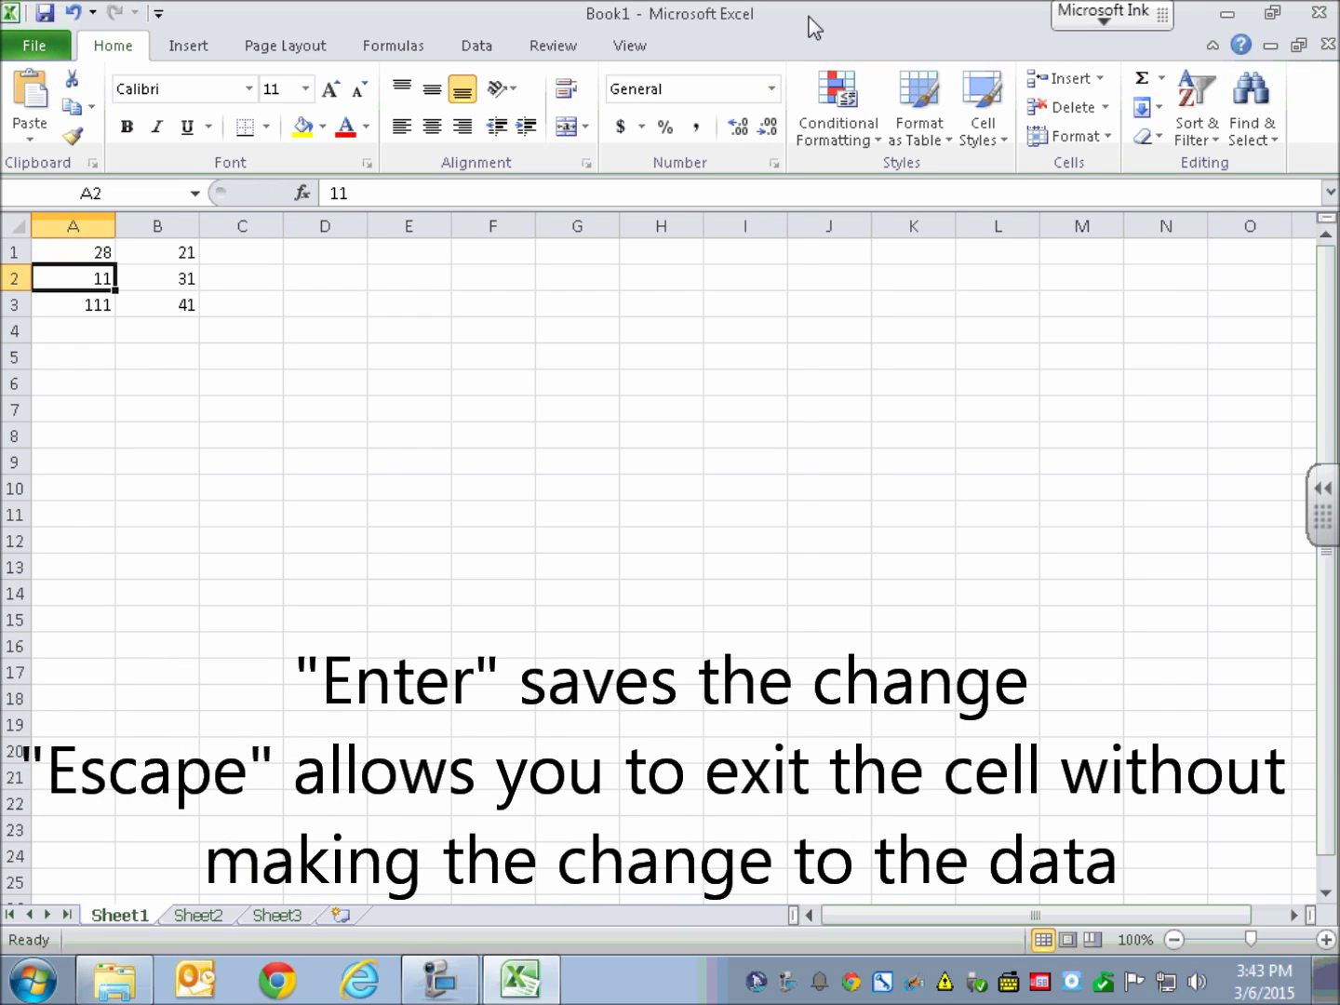
key(Up)
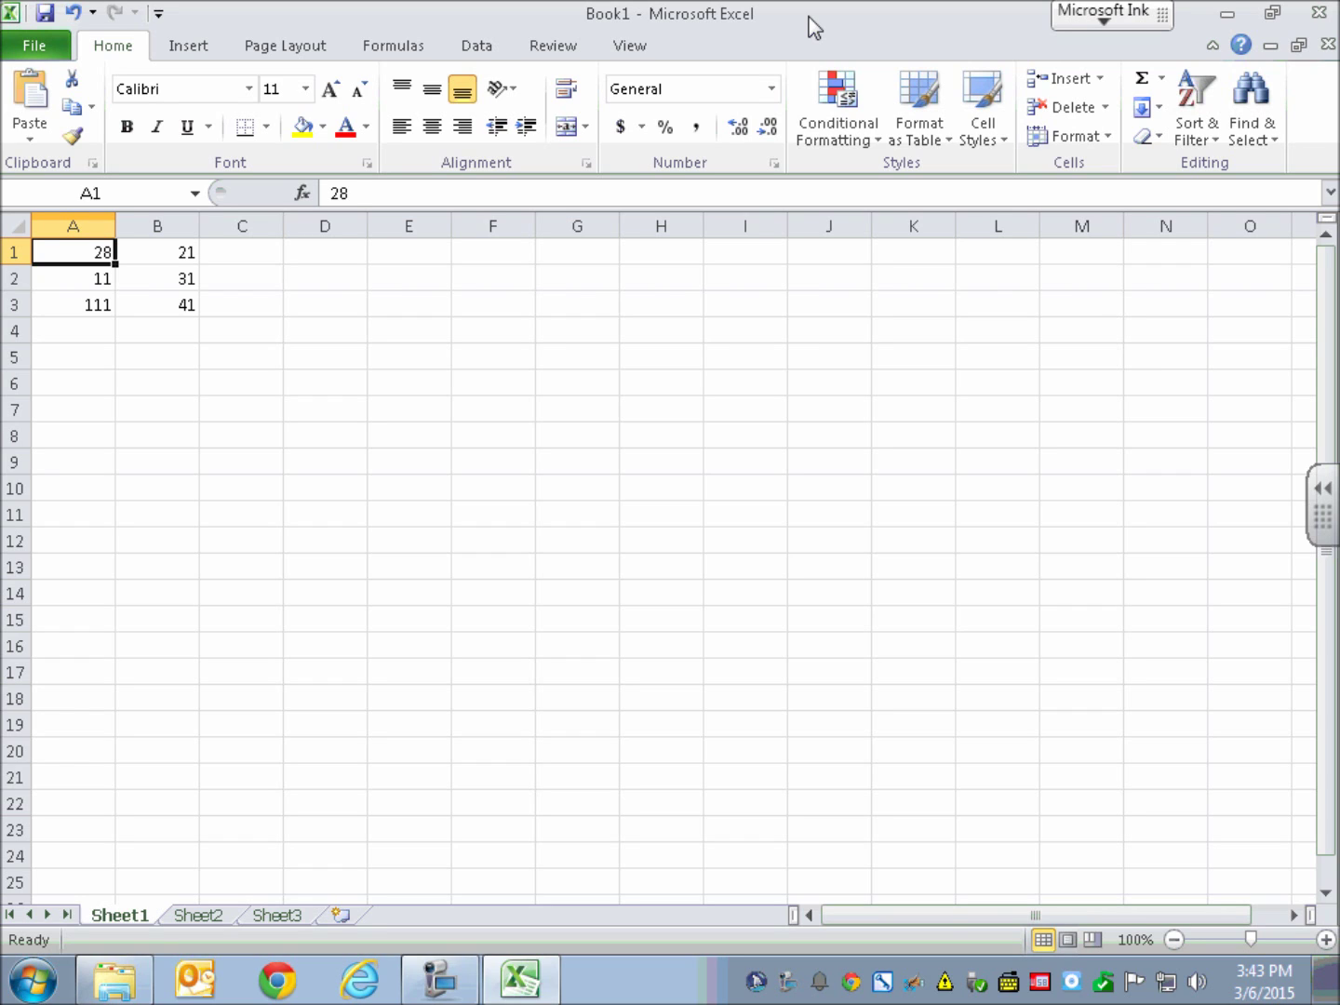
Edit cell A3 in place, replacing the middle 1 with 5 to make 151
key(Down)
key(Down)
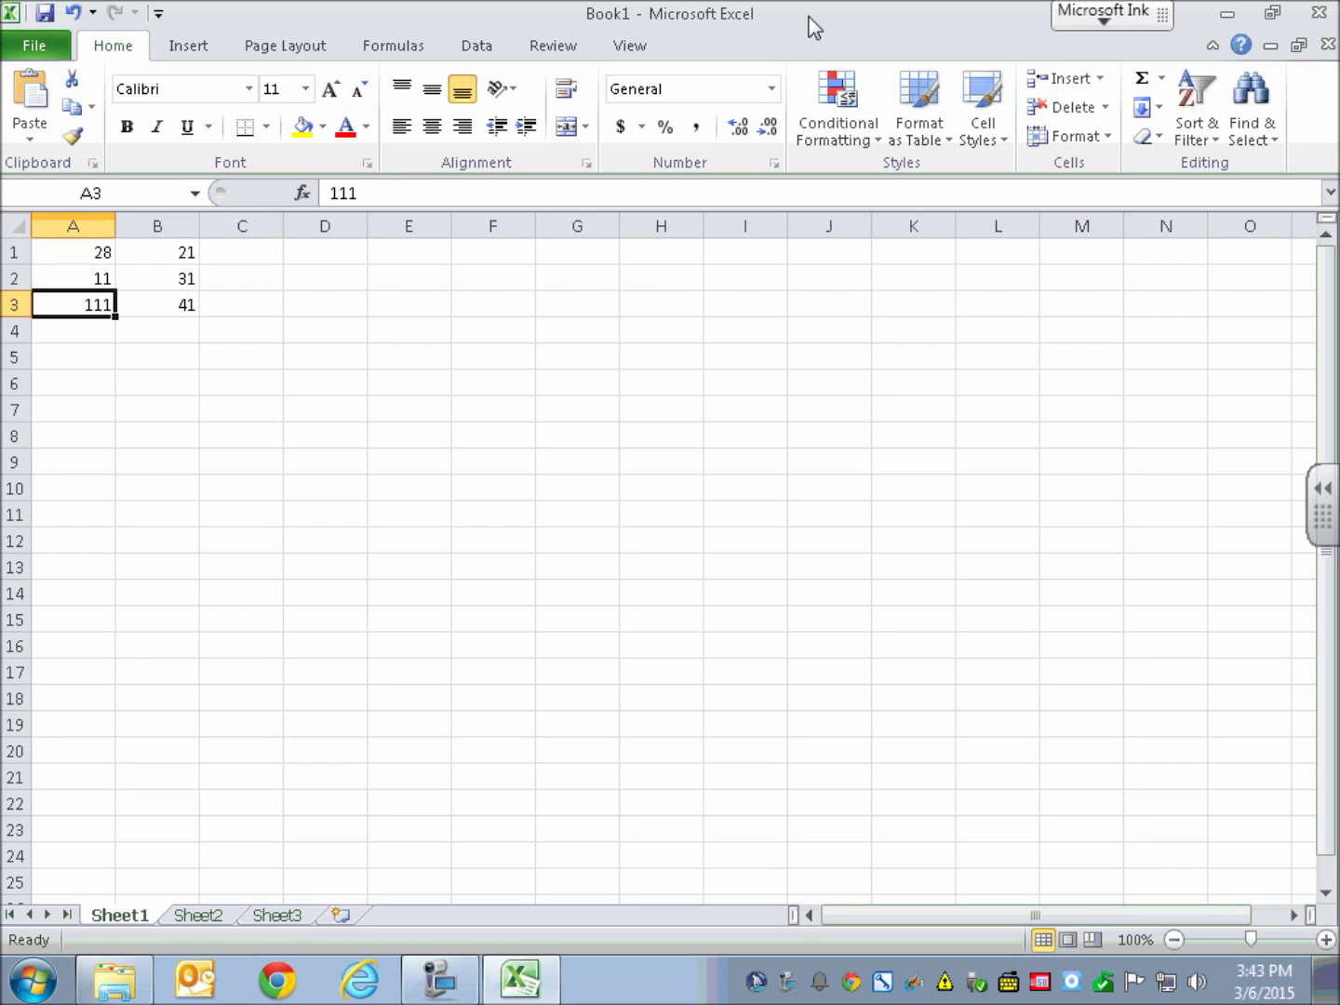
key(F2)
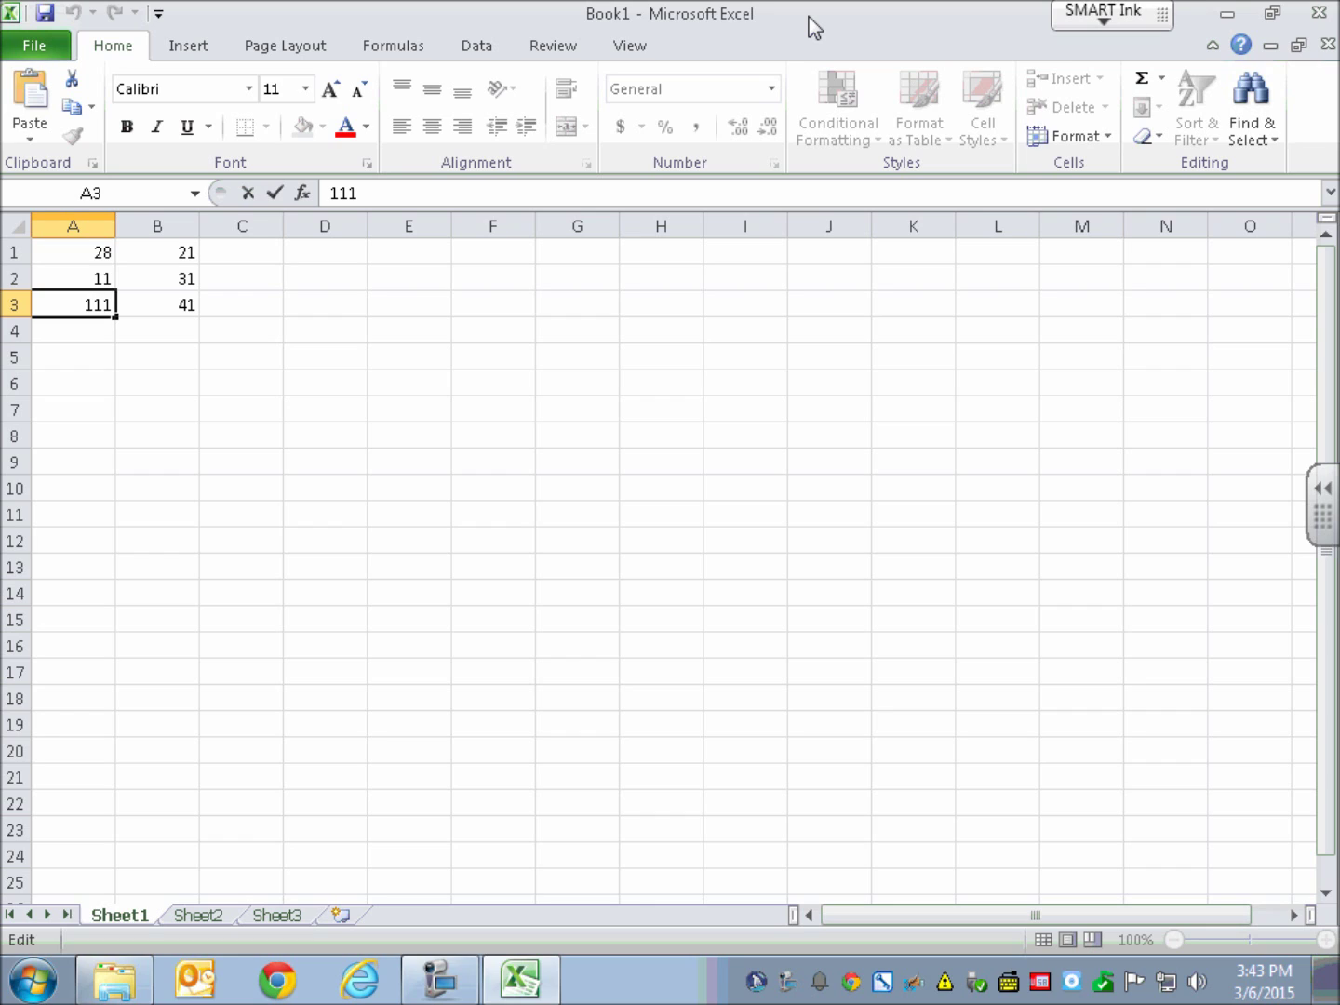
key(Home)
key(Right)
text(5)
key(Delete)
key(Return)
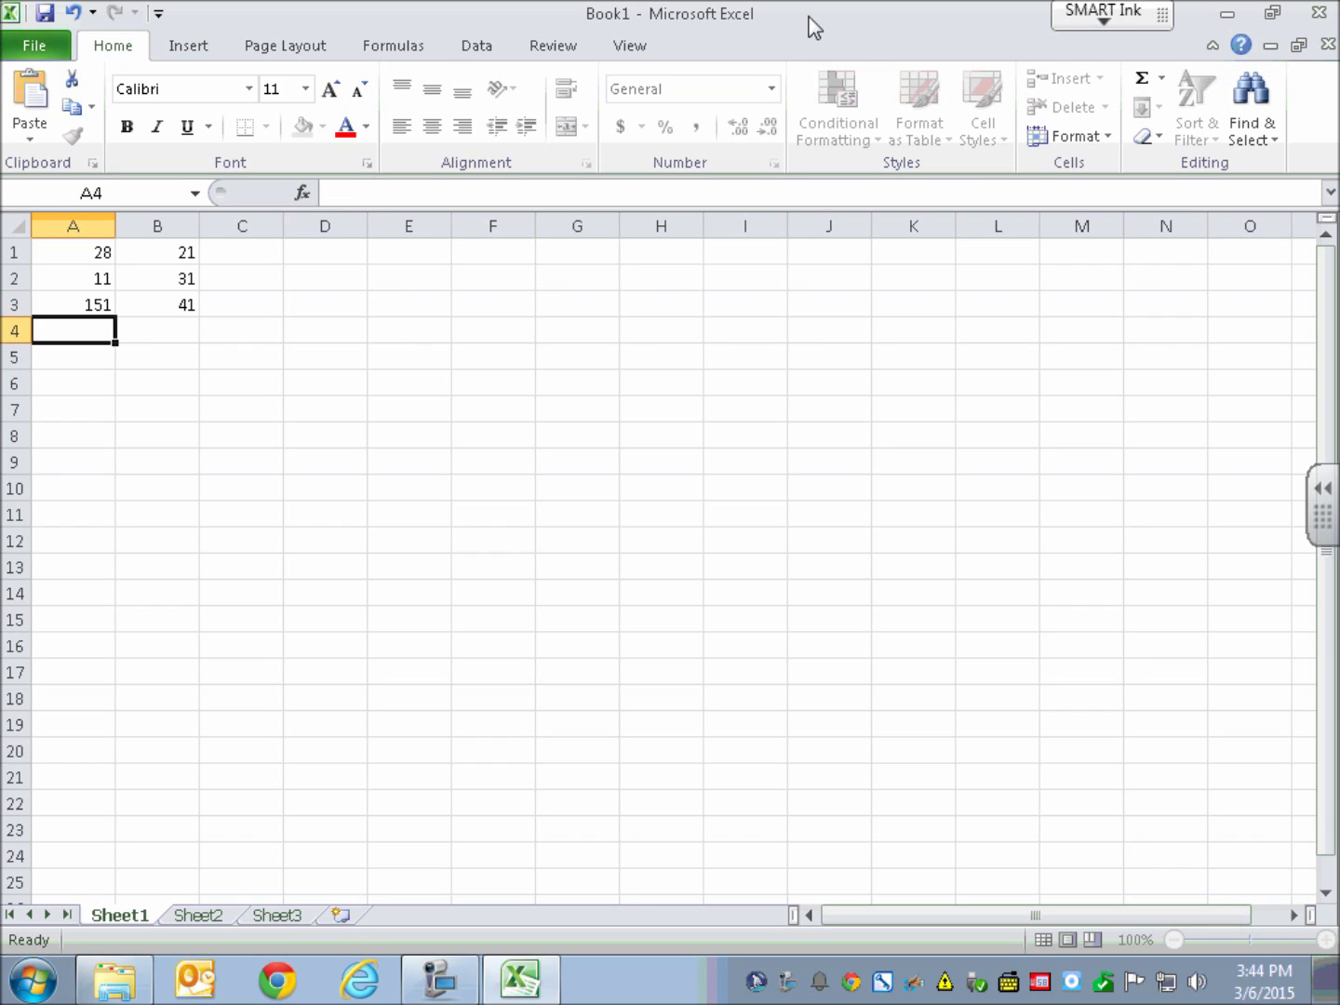
key(Up)
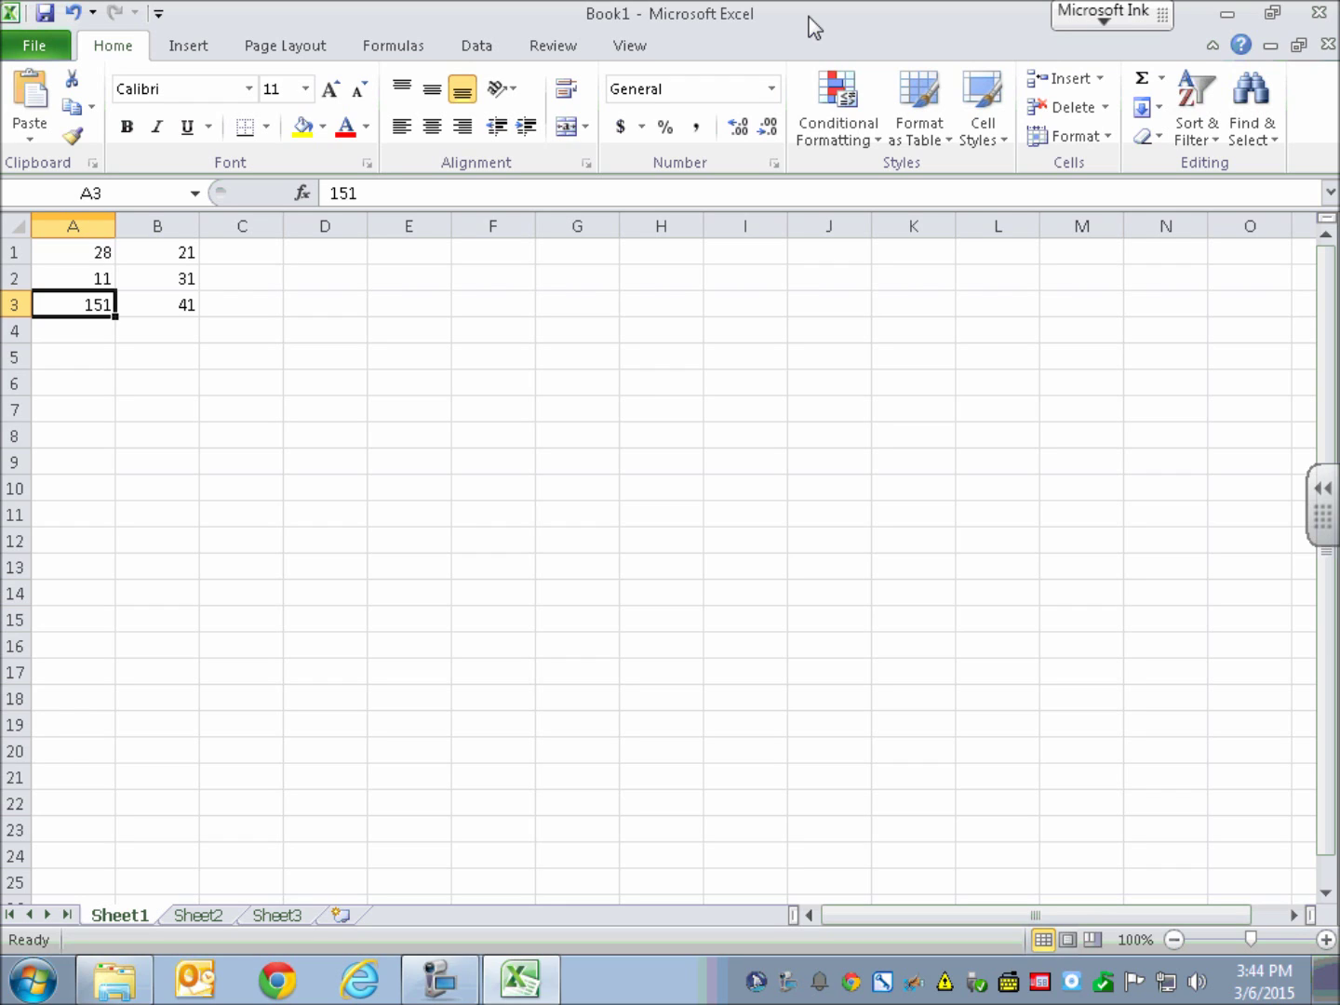
key(Right)
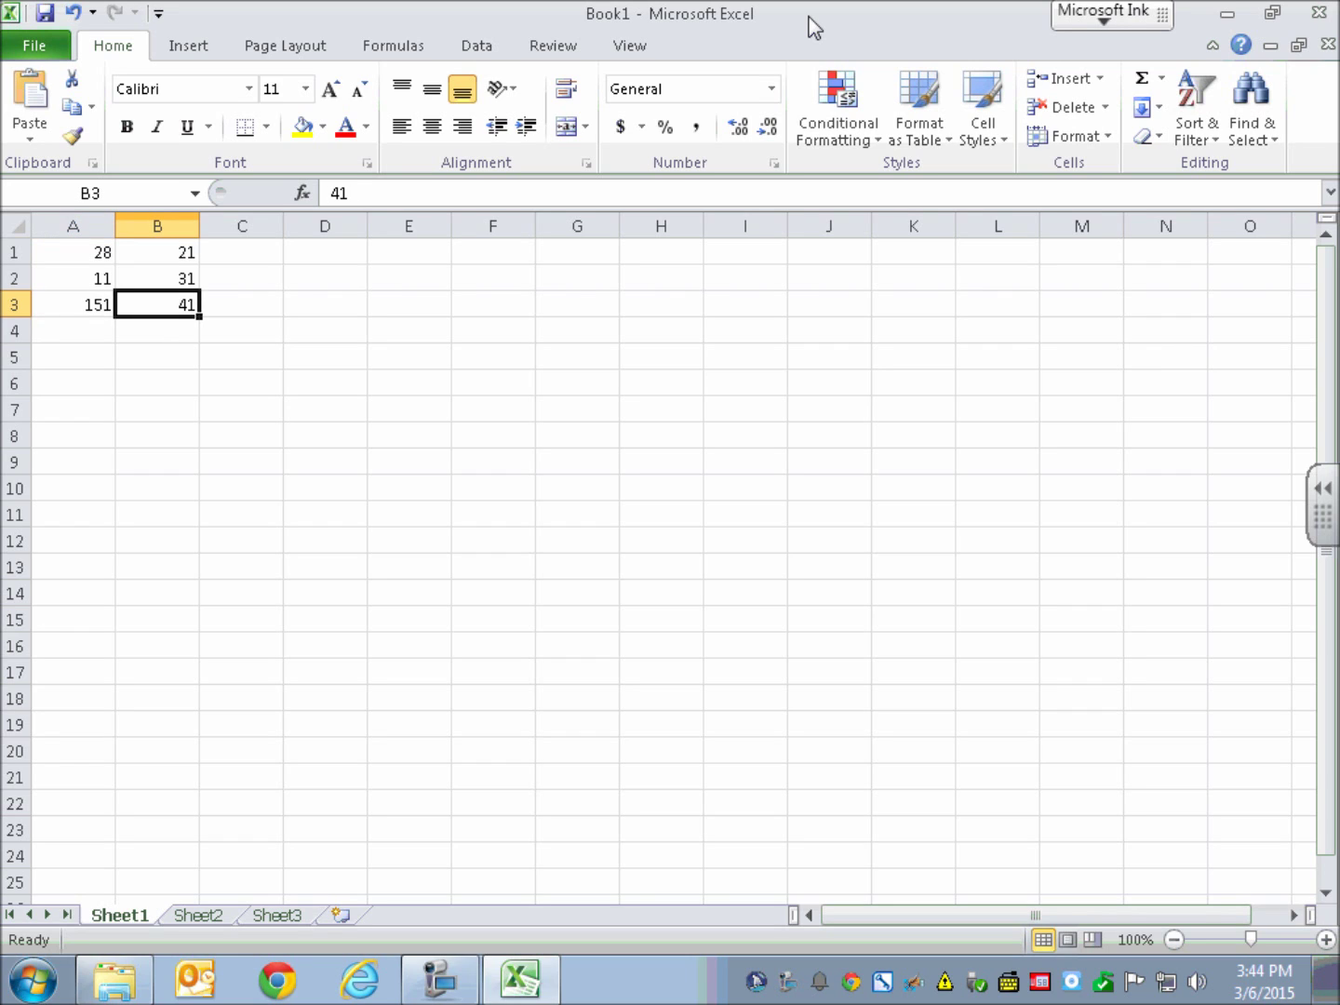
text(64)
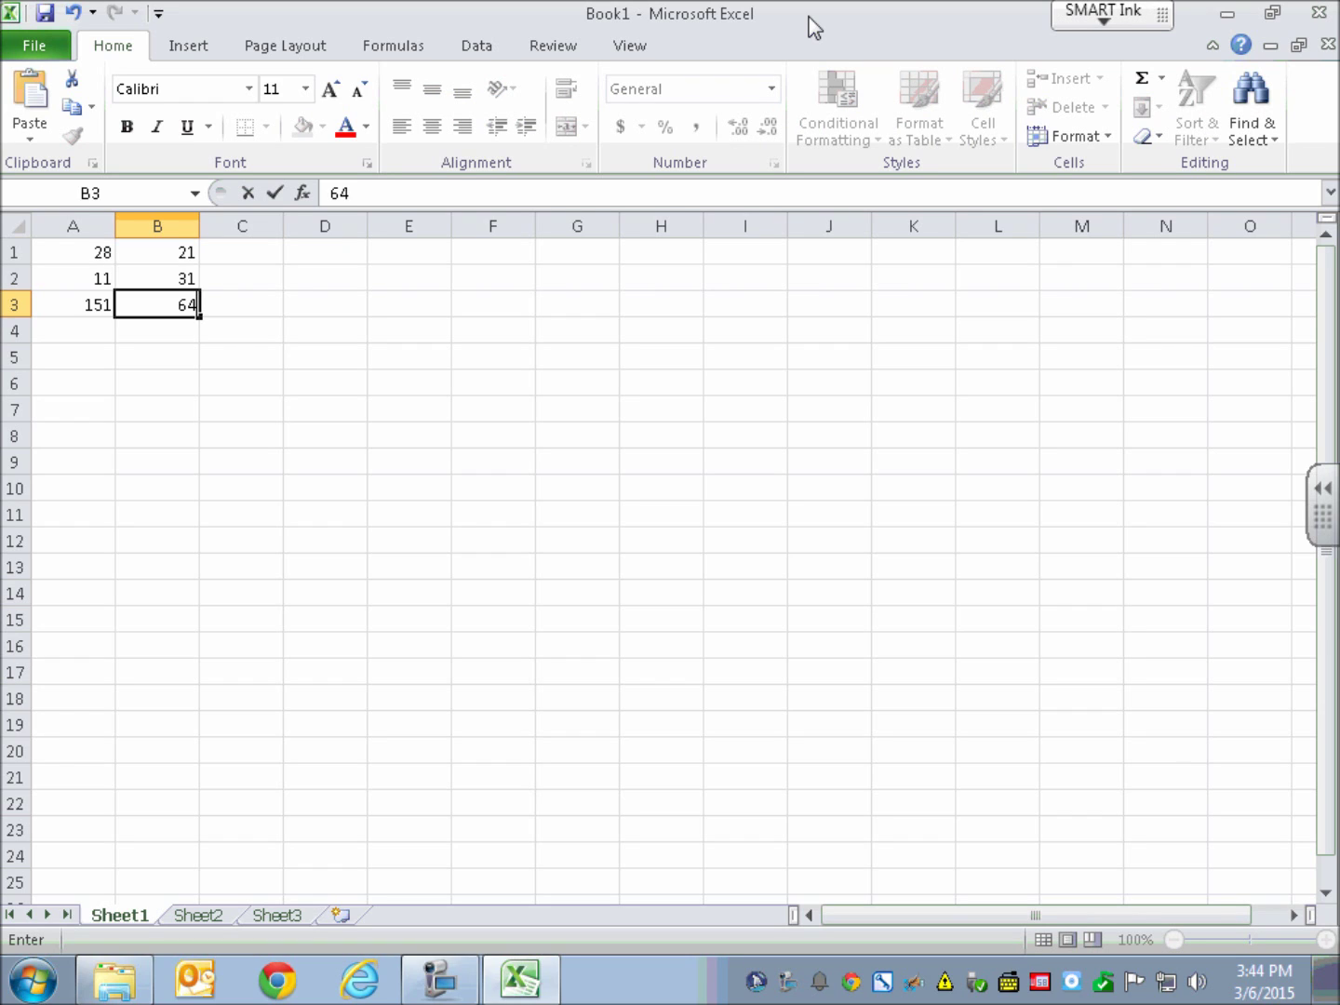
key(Escape)
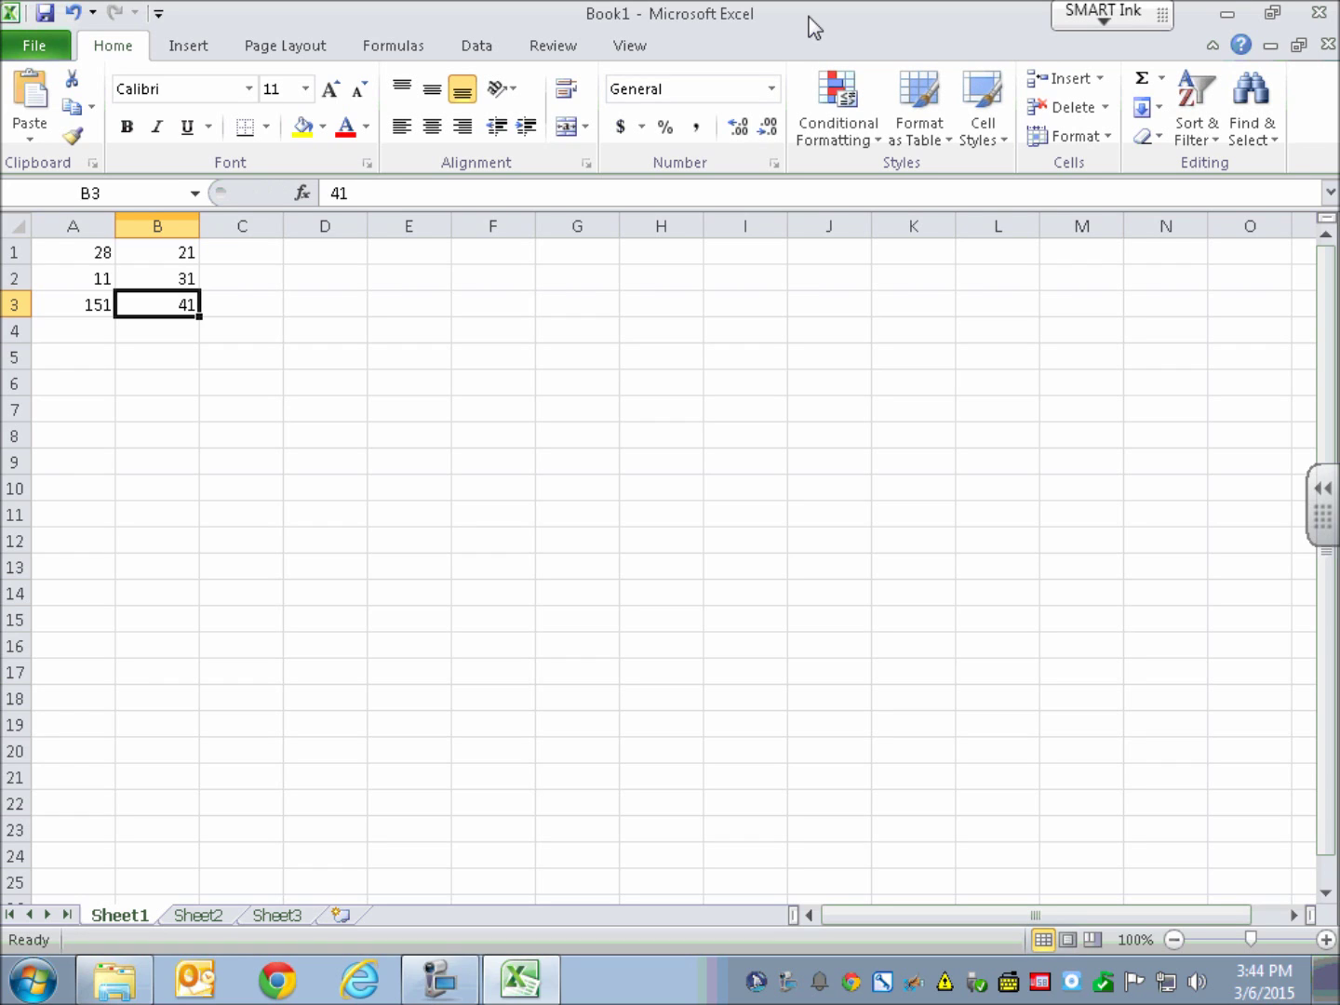